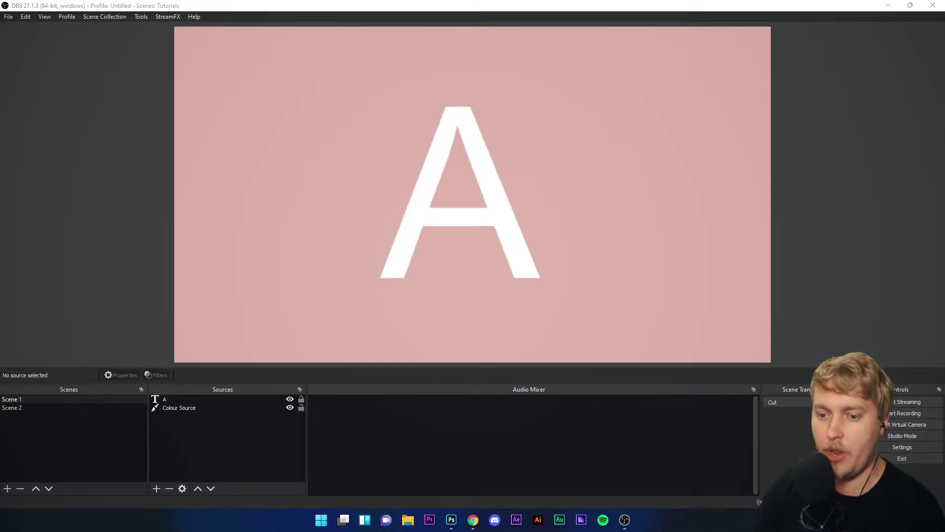
- Cut back and forth between Scene 1's pink A and Scene 2's purple B, ending on Scene 2
left_click(18, 411)
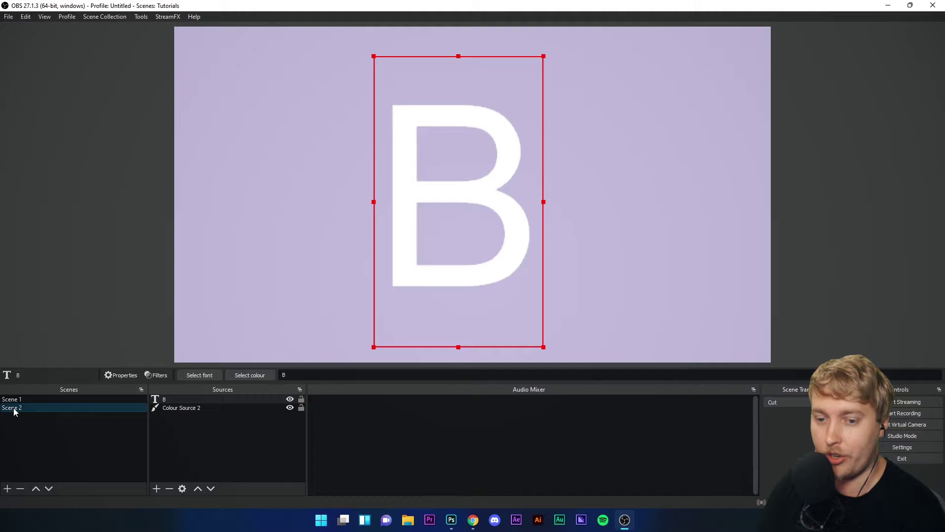
left_click(15, 400)
left_click(25, 407)
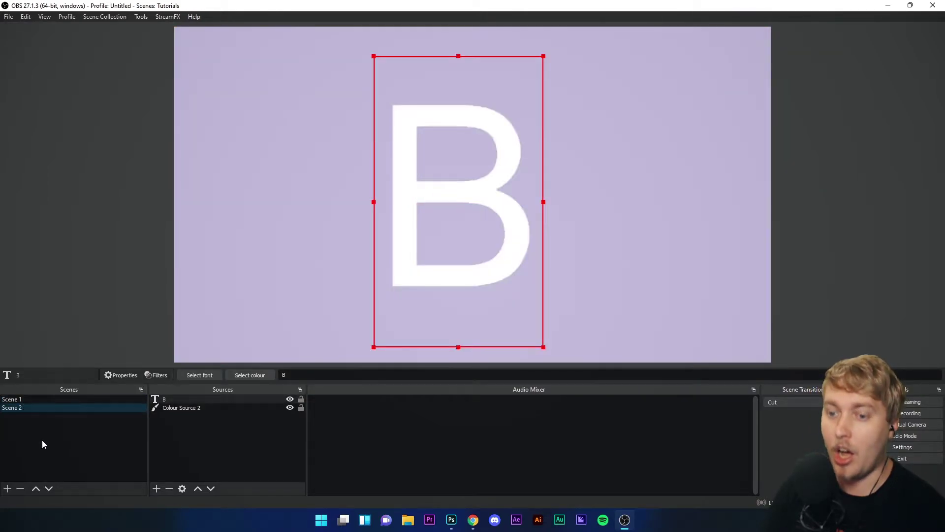
left_click(19, 400)
left_click(19, 407)
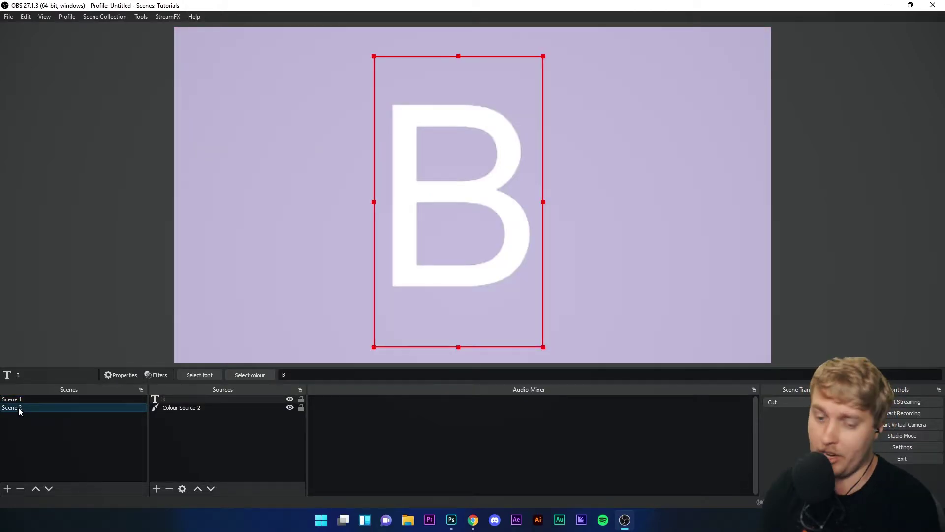
left_click(18, 400)
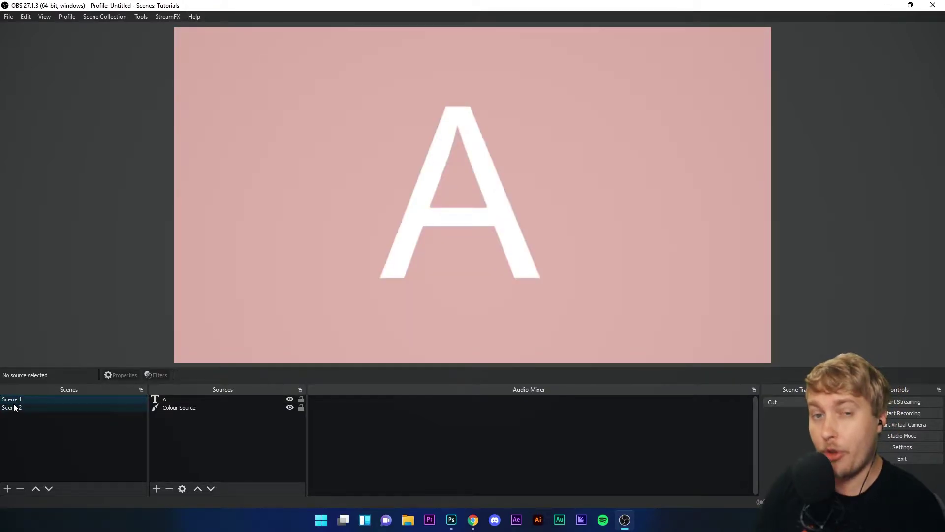
left_click(15, 408)
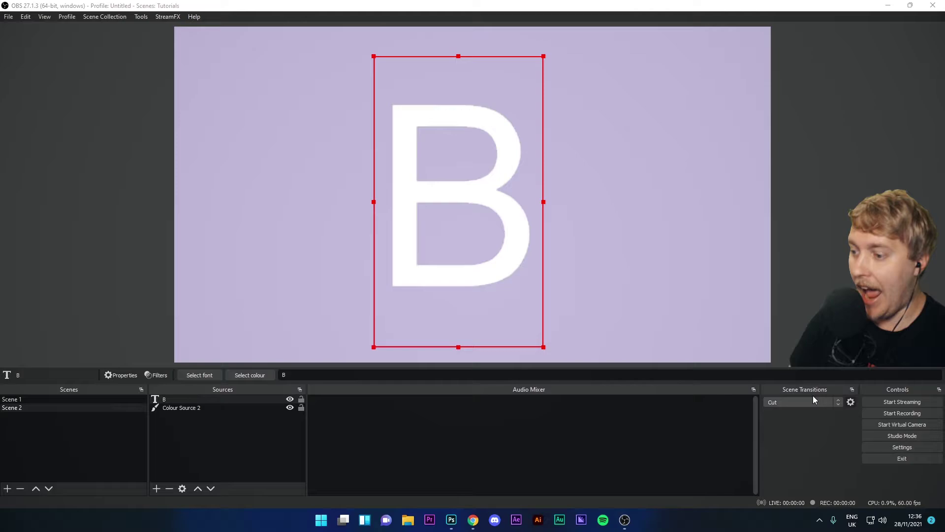
- Cut between Scene 1 and Scene 2 to compare them, finishing on Scene 1's pink A
left_click(30, 399)
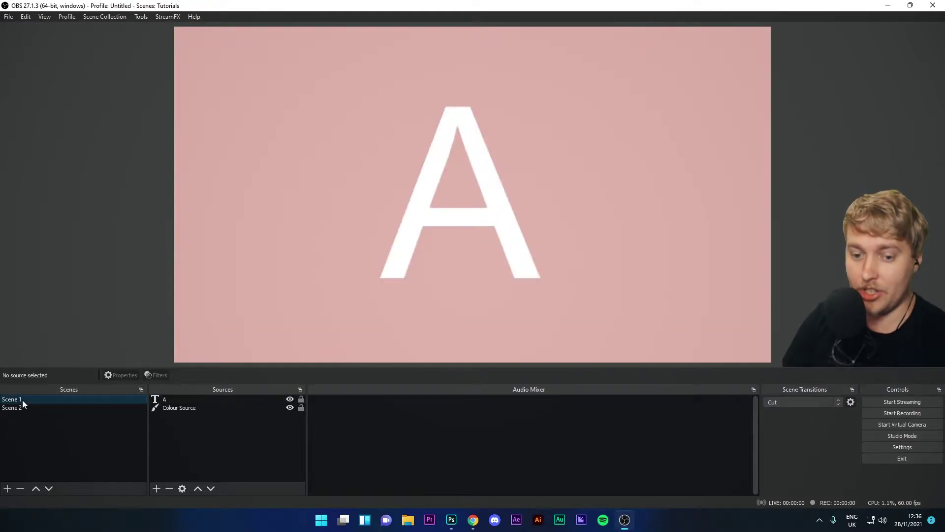
left_click(22, 407)
left_click(23, 399)
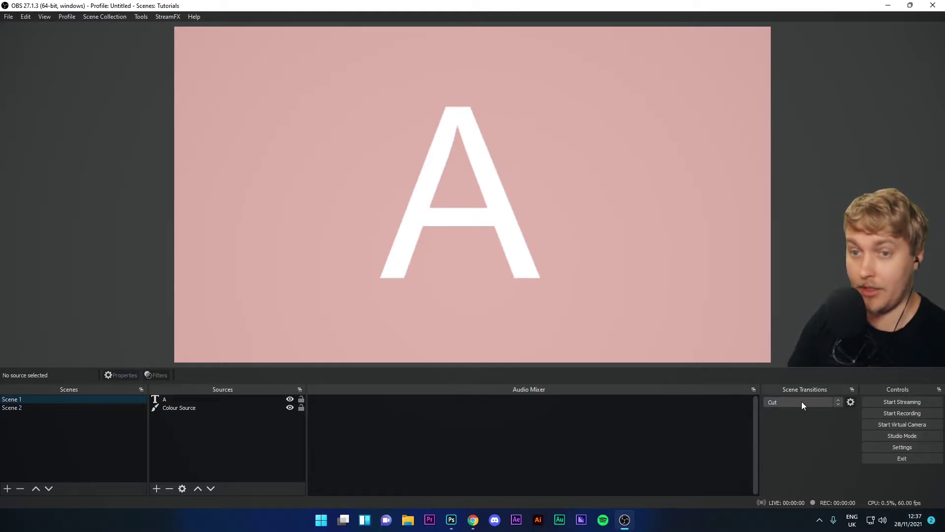
left_click(30, 406)
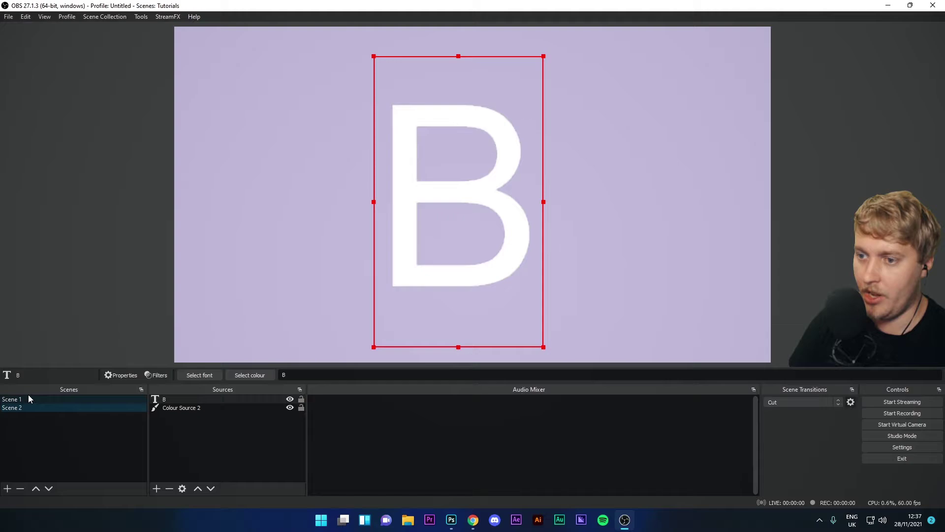
left_click(29, 403)
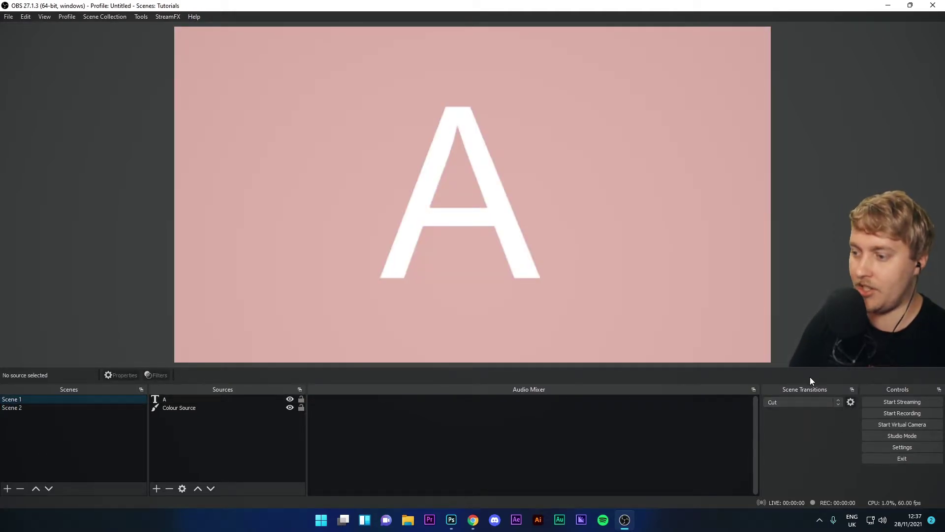
- Check the transition list but keep Cut, then switch to Scene 2 and back to Scene 1
left_click(836, 403)
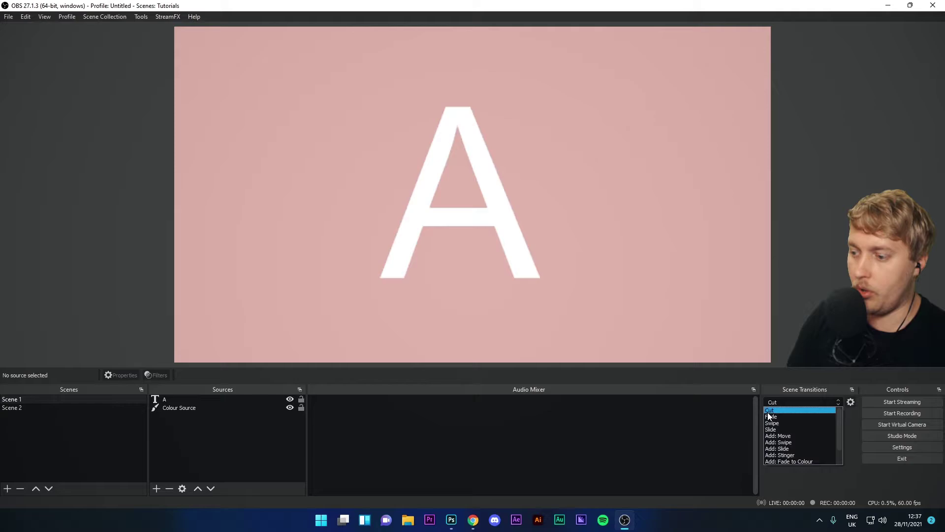
left_click(771, 413)
left_click(69, 408)
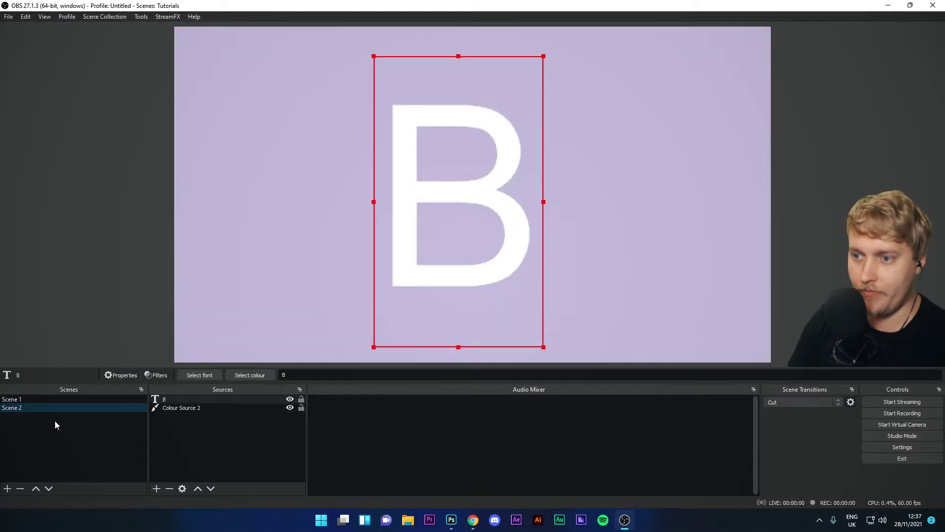
left_click(26, 399)
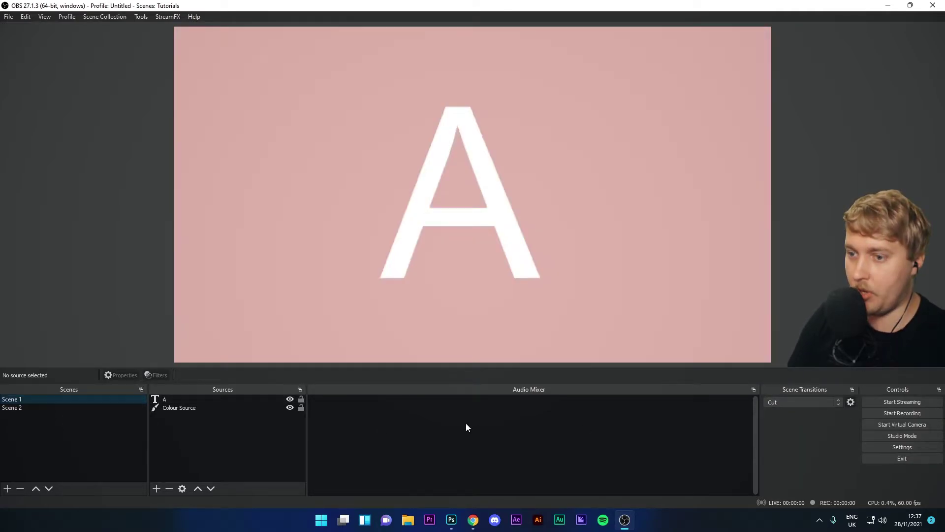
- Change the transition to Fade, preview it between the scenes, and select its duration value
left_click(808, 404)
left_click(771, 416)
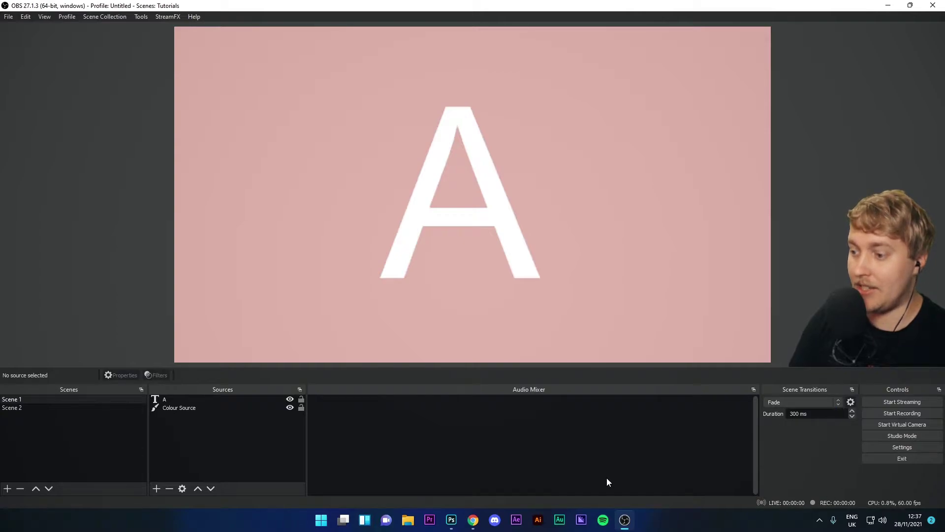
left_click(15, 408)
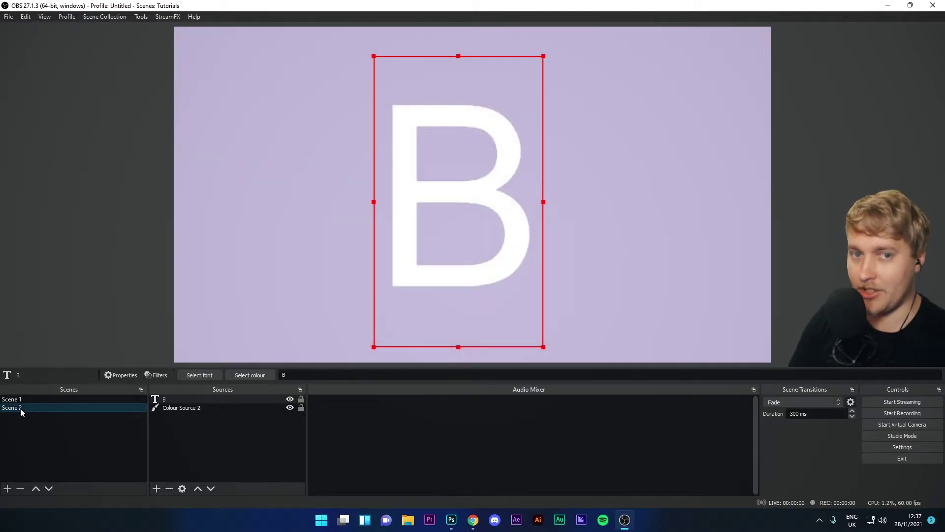
left_click(15, 401)
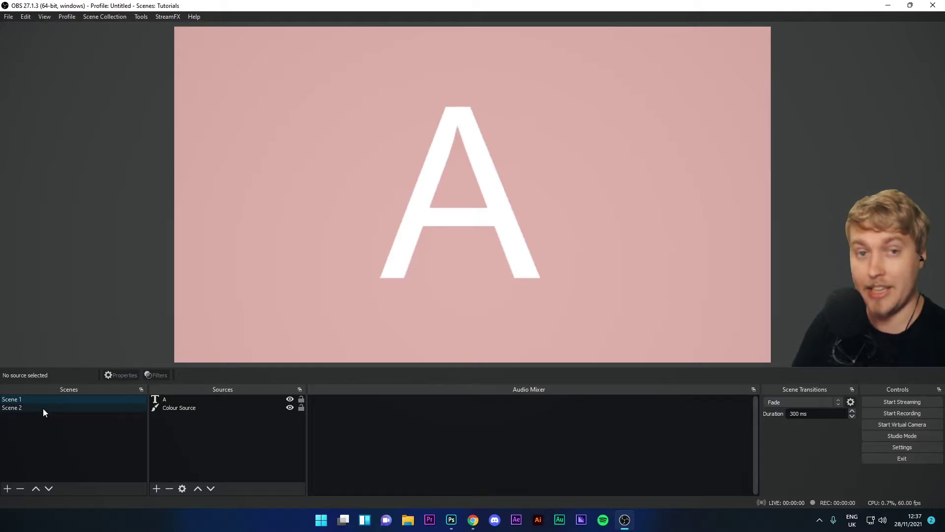
left_click_drag(799, 414, 787, 412)
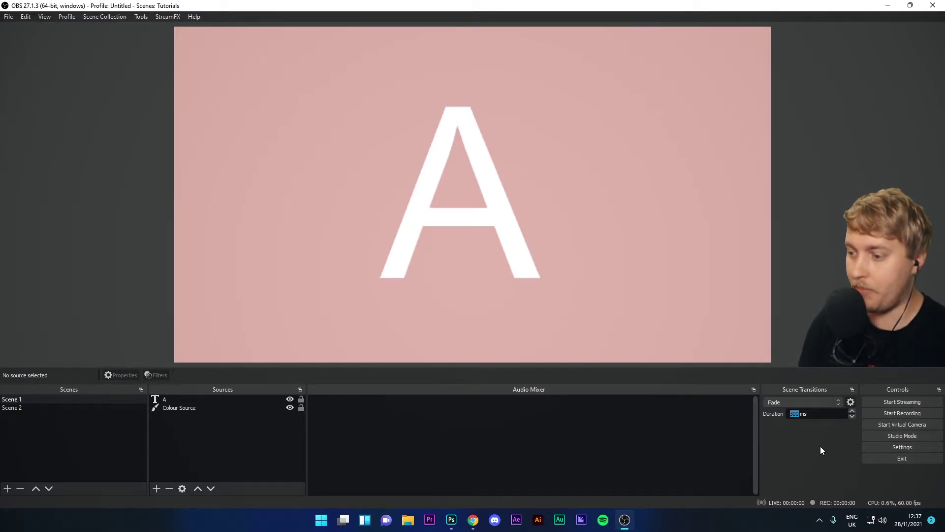
- Set the Fade duration to 1400 ms and preview it to Scene 2 and back
type("1400")
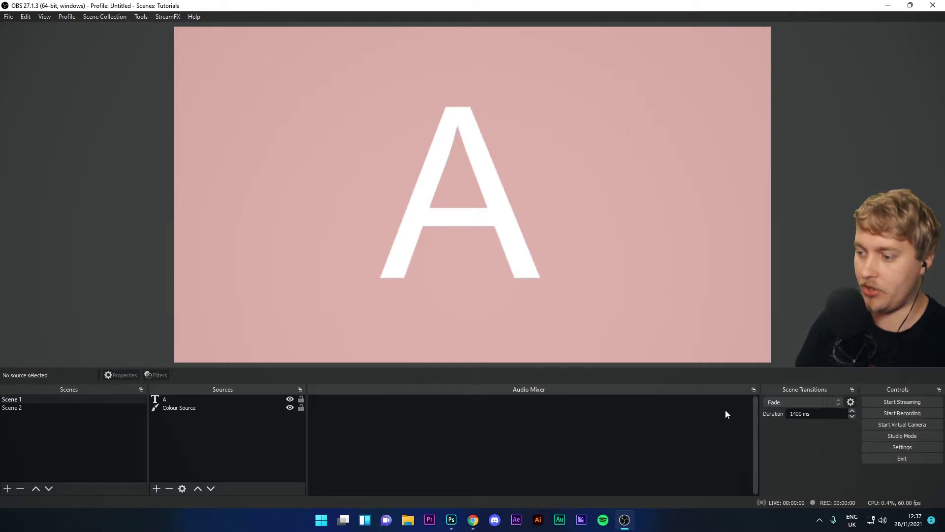
left_click(25, 408)
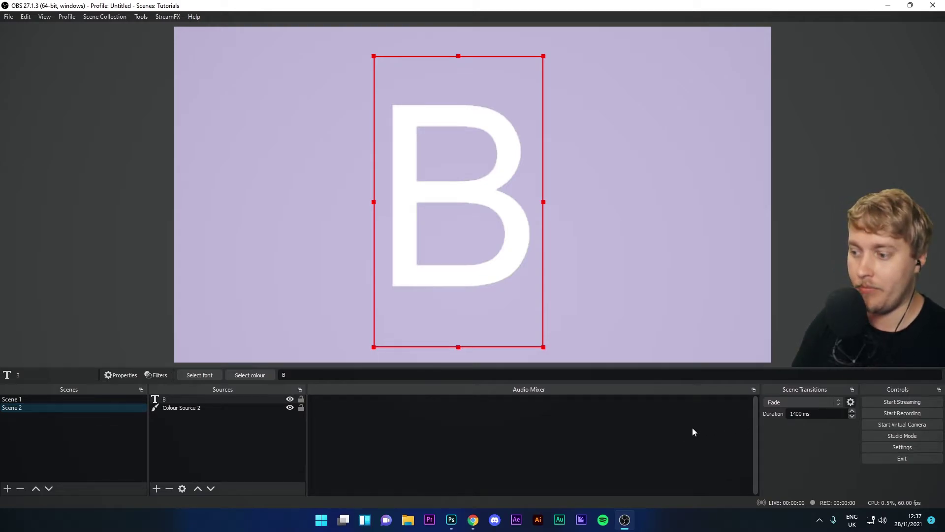
left_click(27, 401)
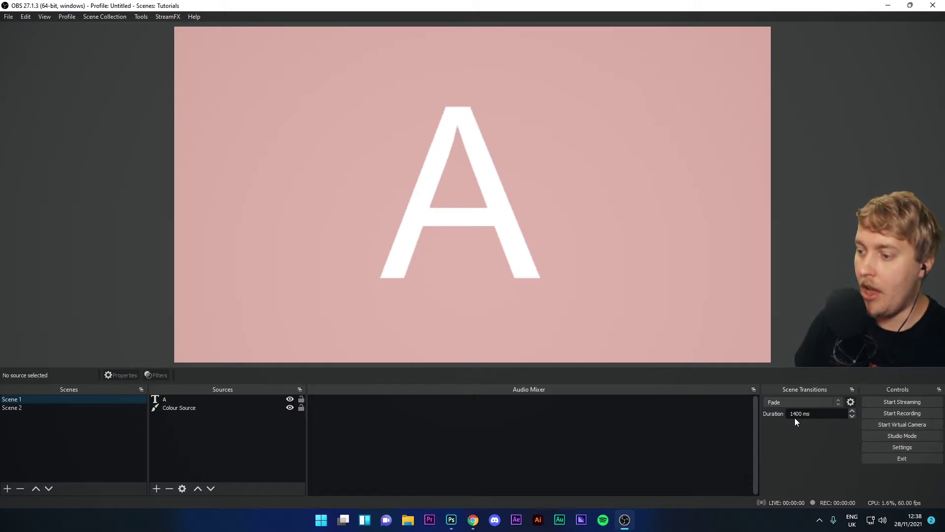
- Shorten the Fade duration to 200 ms and preview the quicker fade between the scenes twice
left_click(781, 412)
key("End")
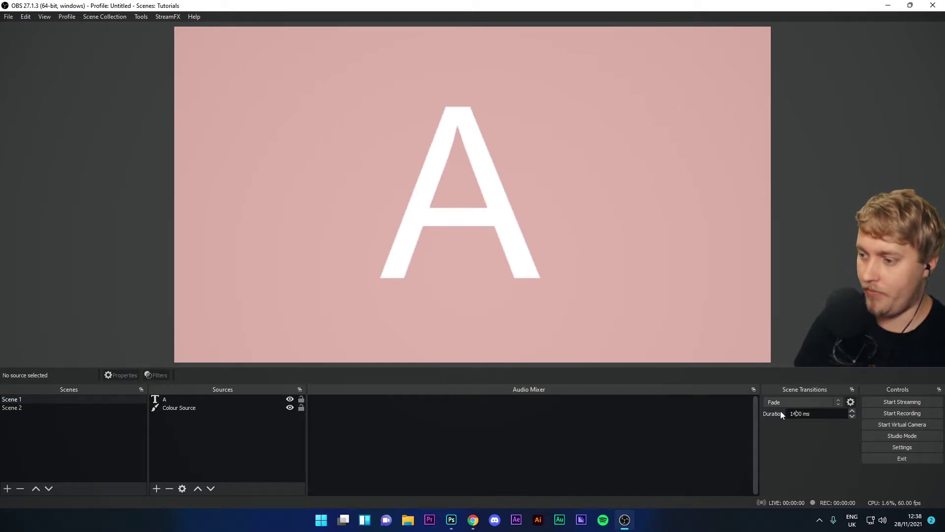
key("BackSpace")
key("BackSpace")
key("BackSpace")
key("BackSpace")
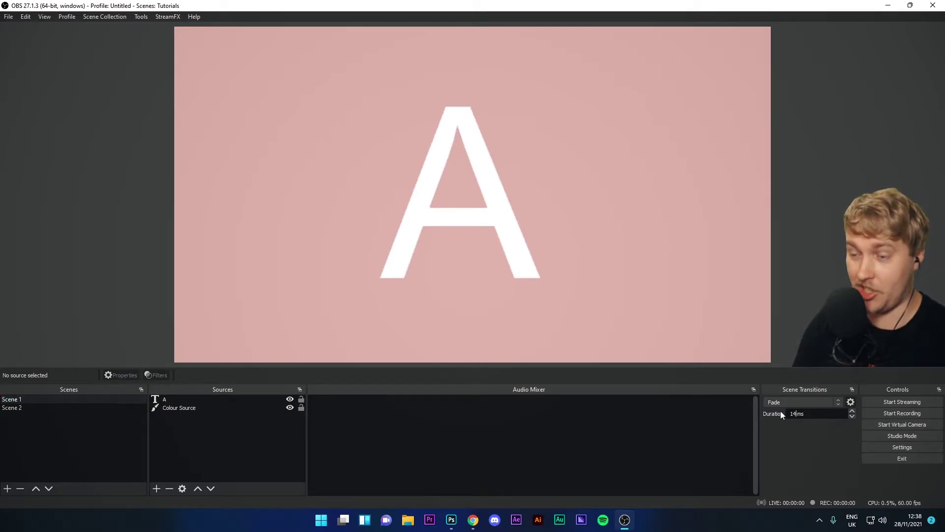
type("200")
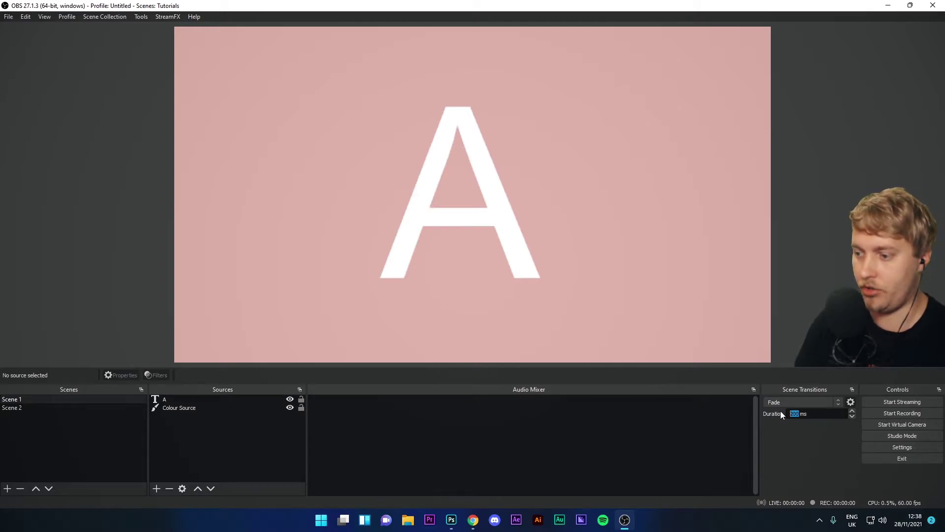
left_click(39, 407)
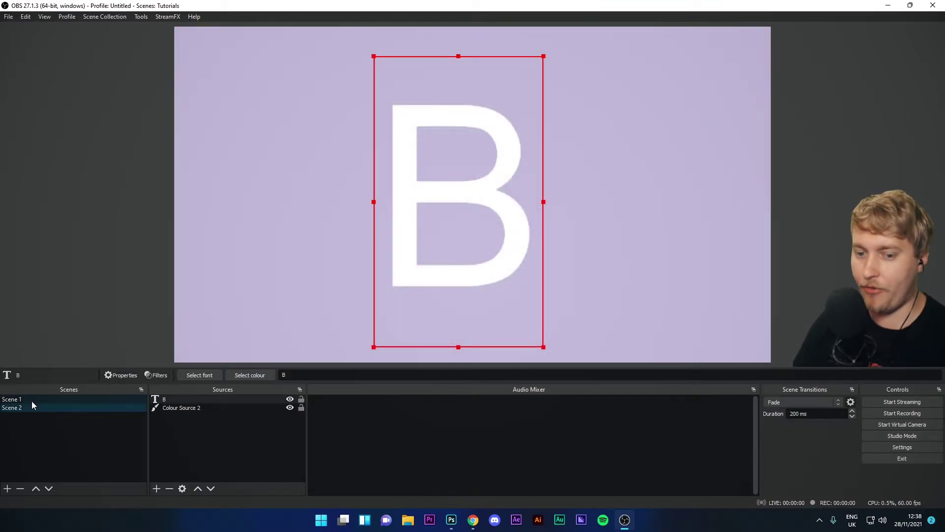
left_click(31, 400)
left_click(19, 409)
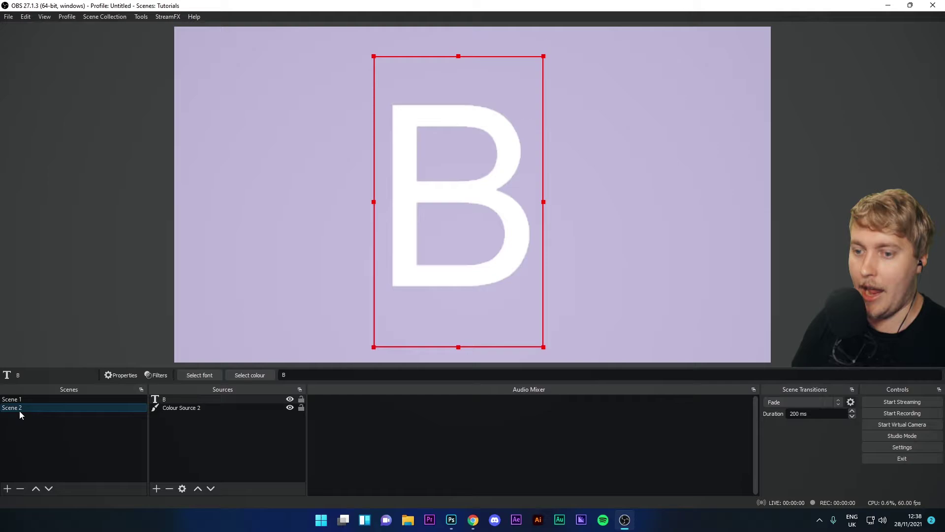
left_click(25, 401)
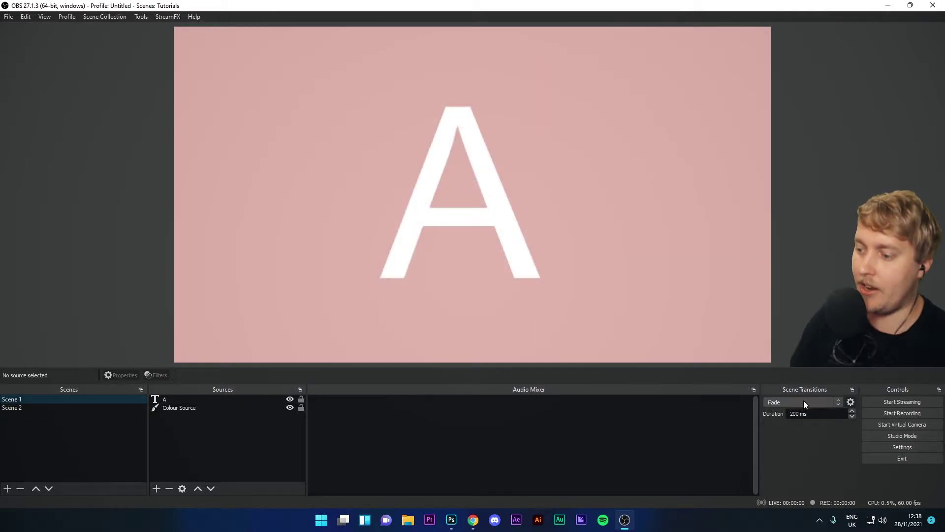
- Switch the transition to a 500 ms Swipe and test it between Scene 2 and Scene 1
left_click(804, 402)
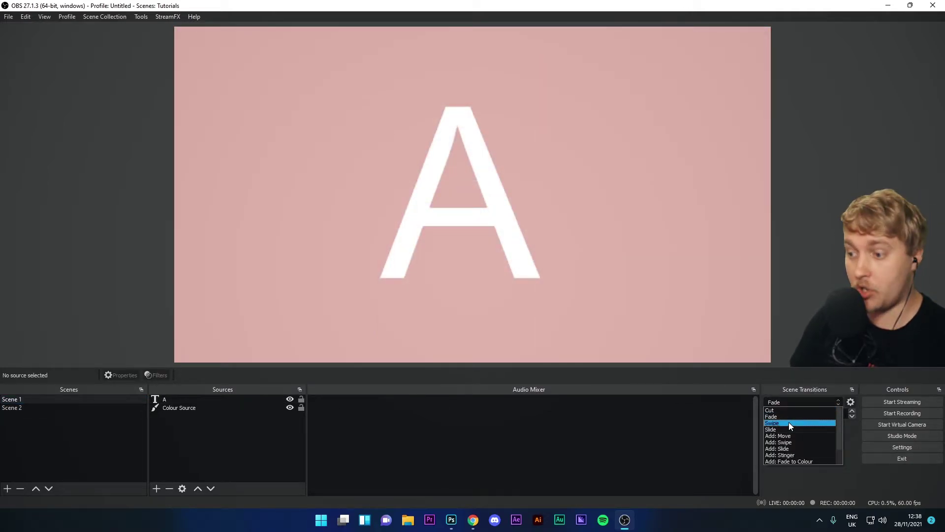
left_click(789, 423)
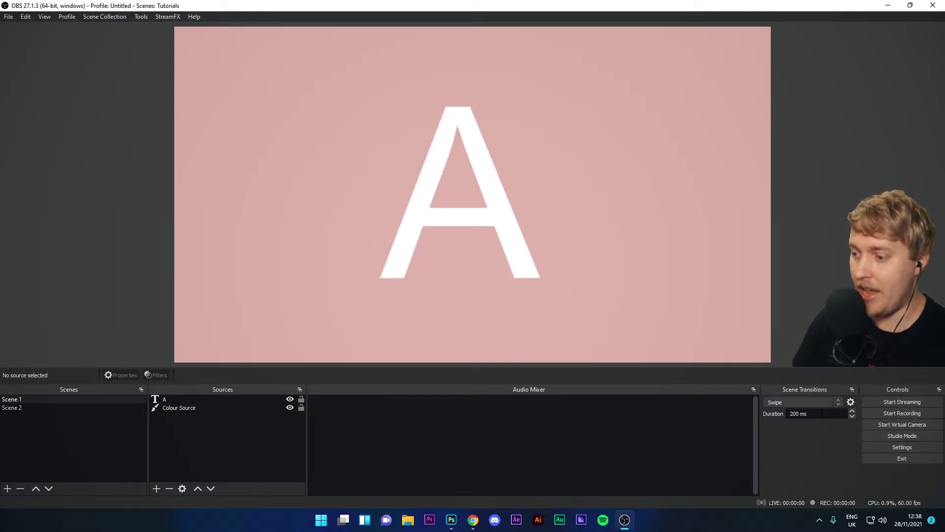
type("500")
key("Return")
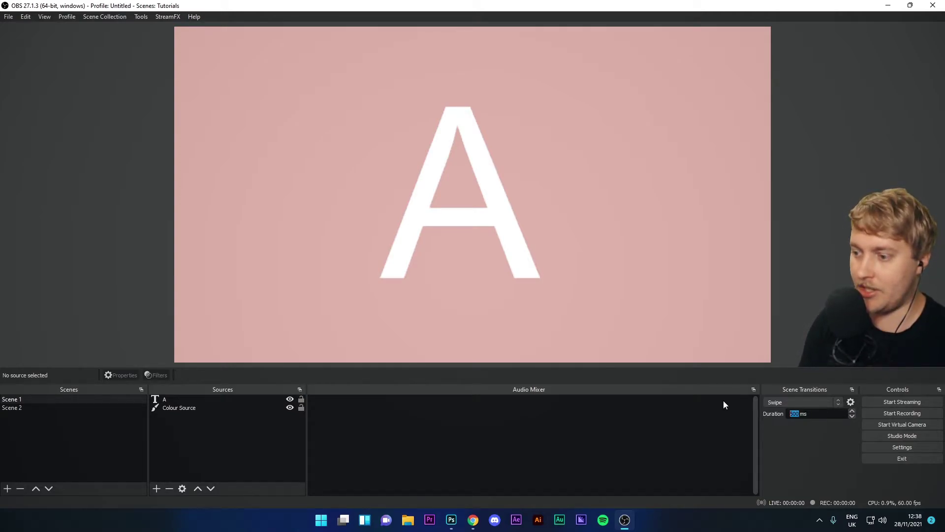
left_click(46, 406)
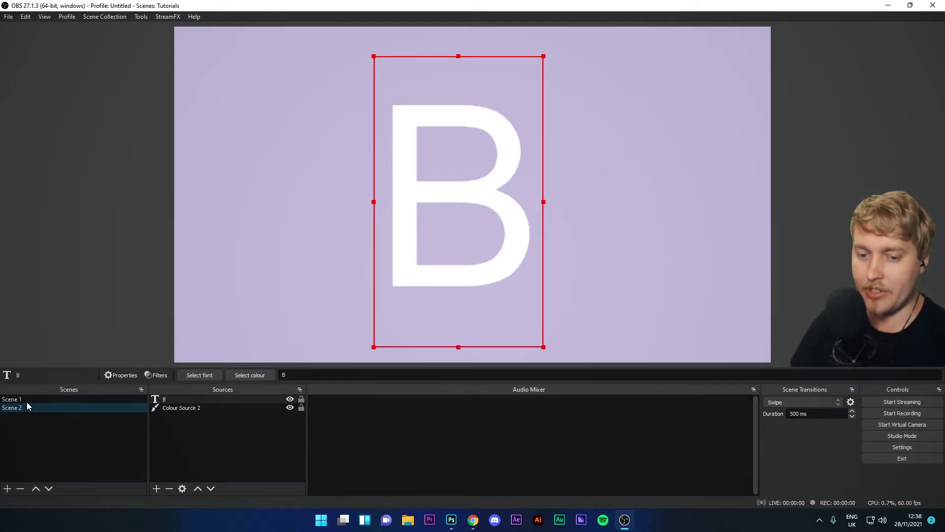
left_click(26, 400)
left_click(29, 408)
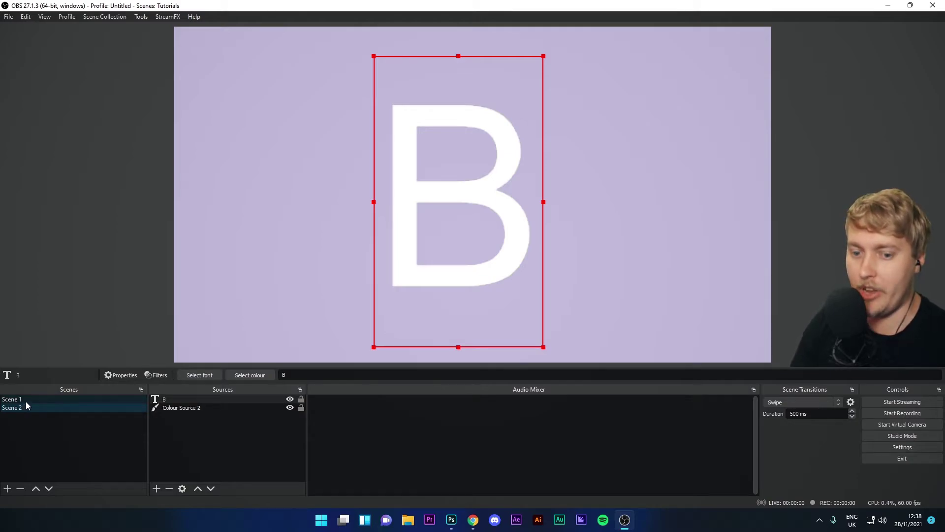
left_click(25, 400)
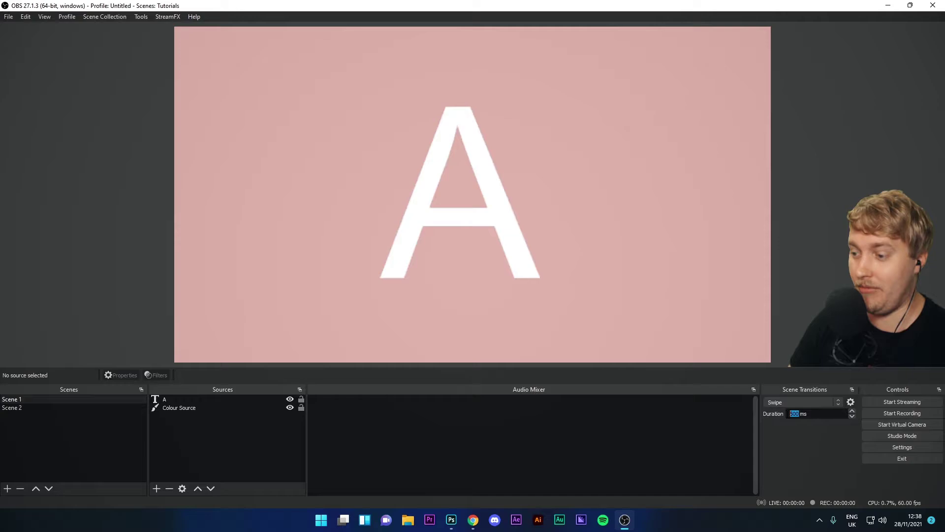
- Raise the Swipe duration to 1000 ms and preview it to Scene 2 and back
type("1000")
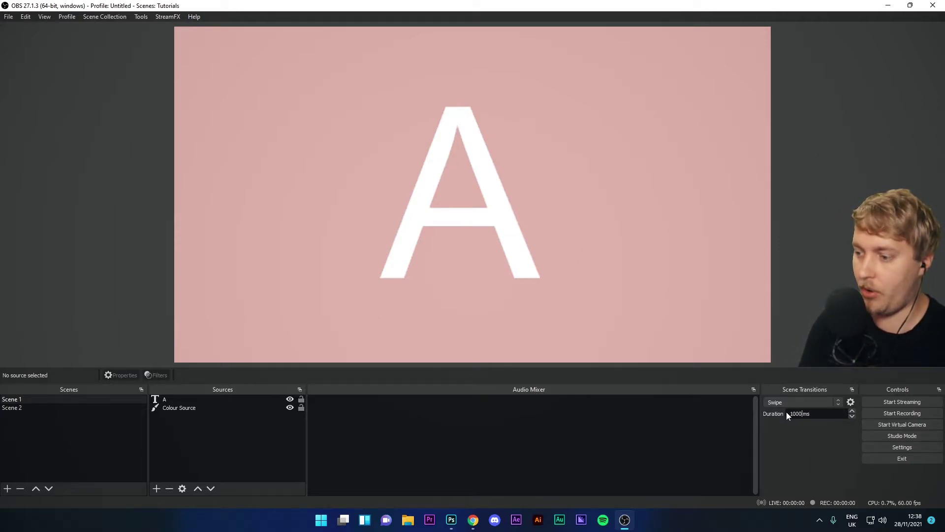
left_click(14, 409)
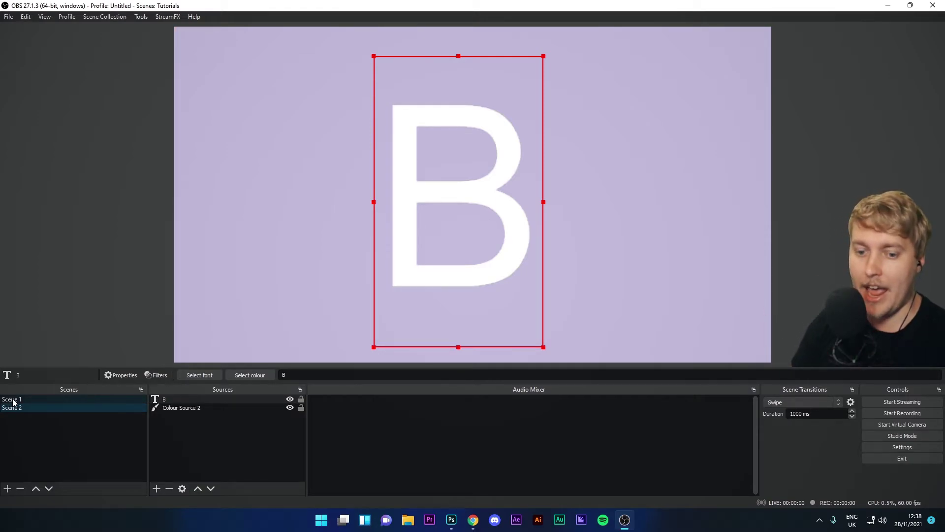
left_click(13, 401)
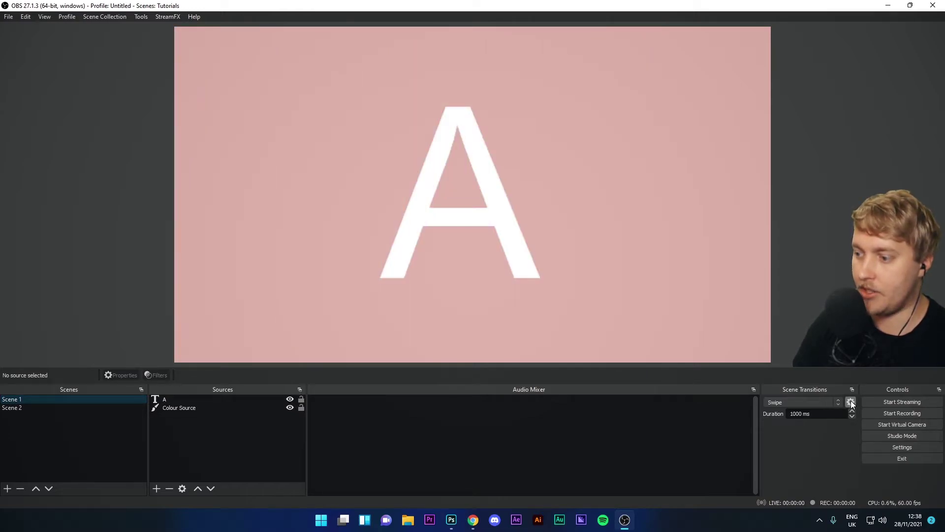
left_click(851, 403)
left_click(879, 429)
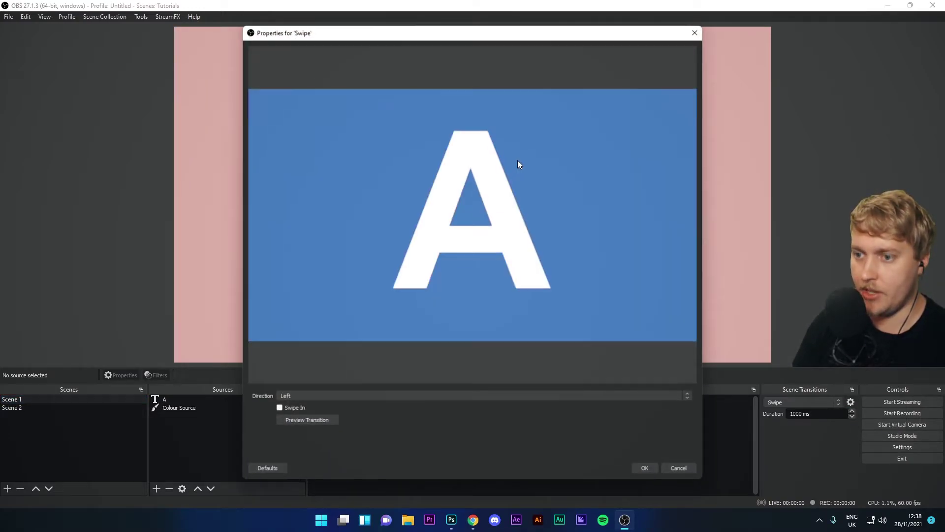
left_click(303, 395)
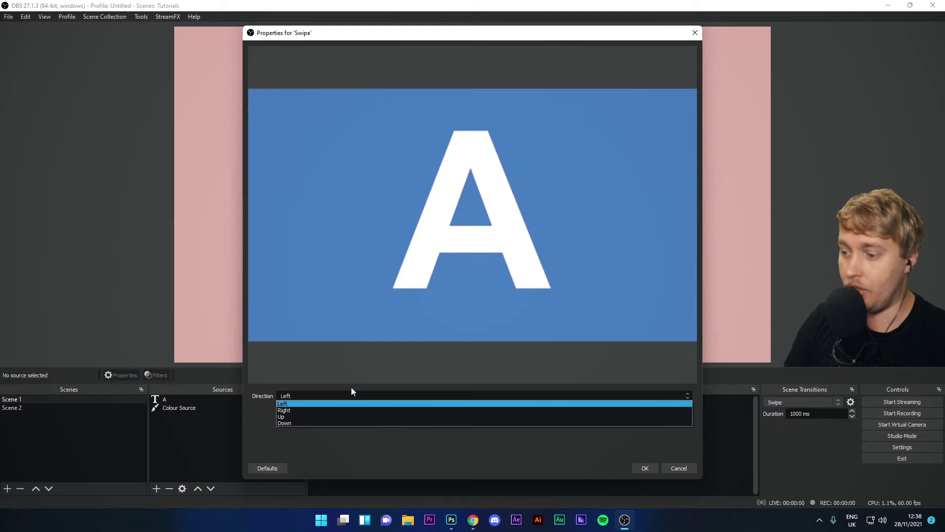
left_click(288, 417)
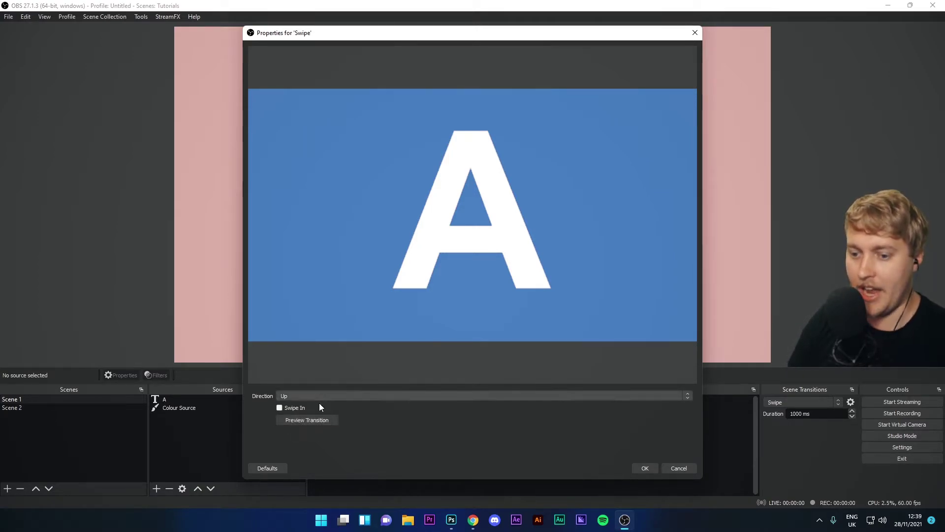
left_click(297, 419)
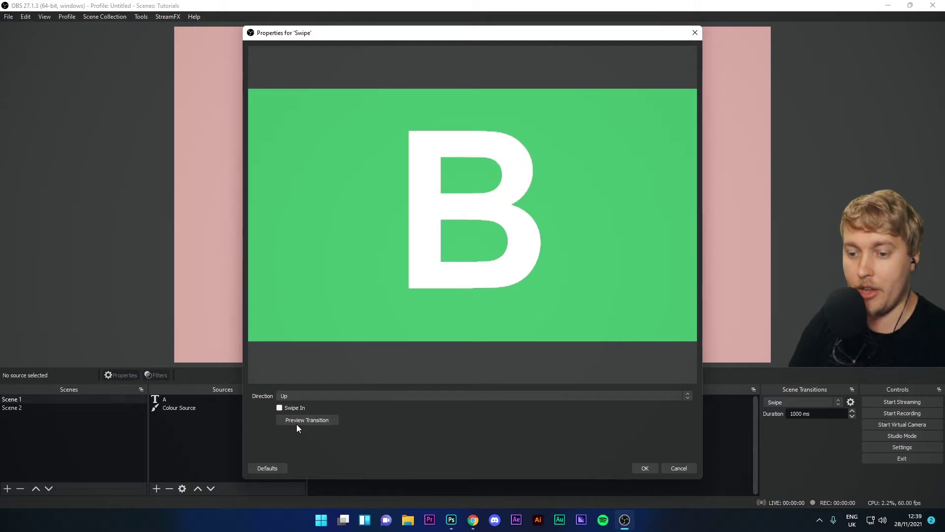
left_click(291, 419)
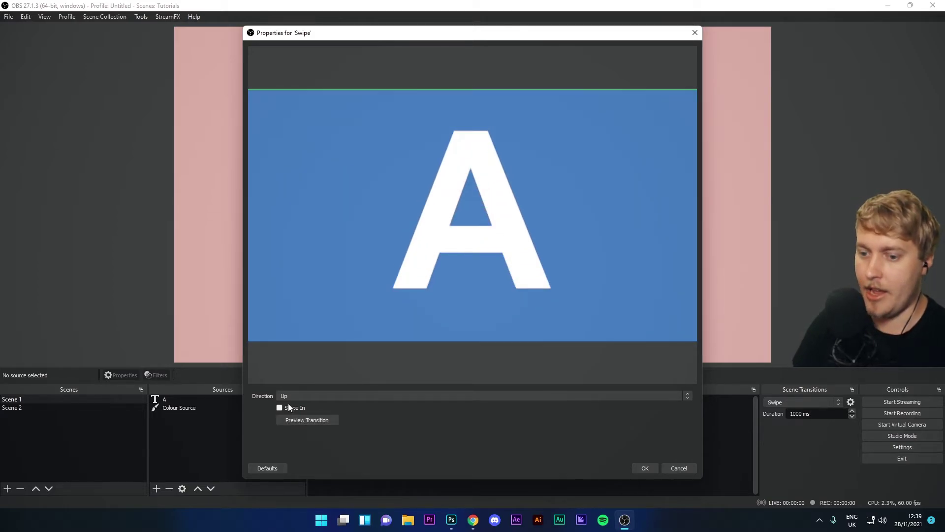
left_click(299, 397)
left_click(291, 404)
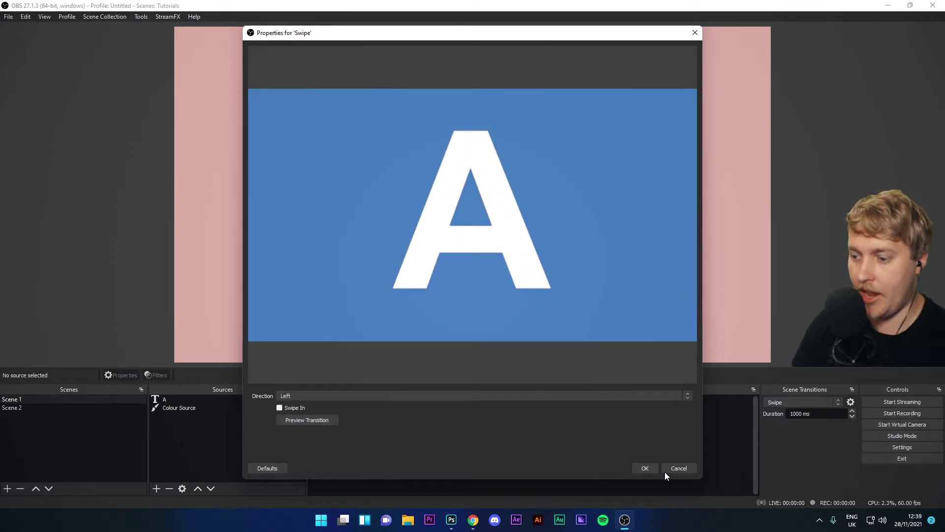
left_click(645, 468)
- Set the transition to Slide and preview it sliding between Scene 1 and Scene 2
left_click(804, 402)
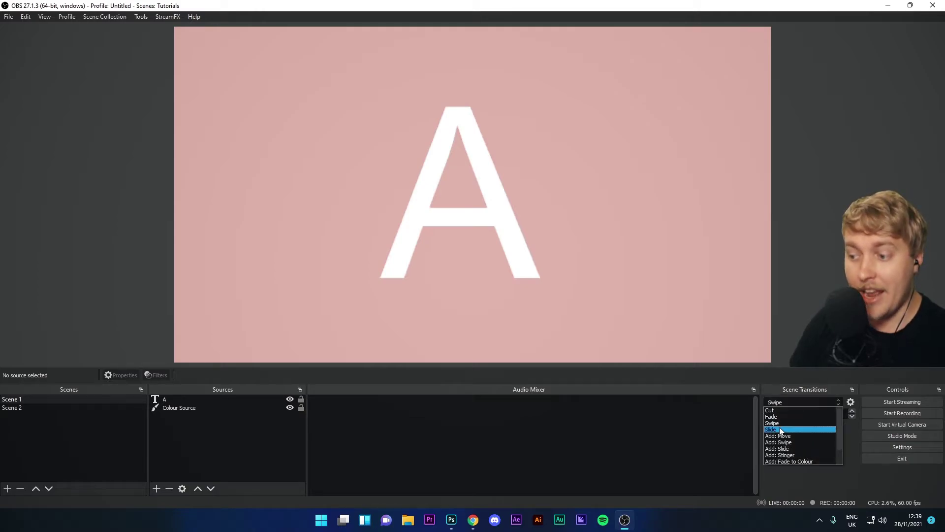
left_click(780, 429)
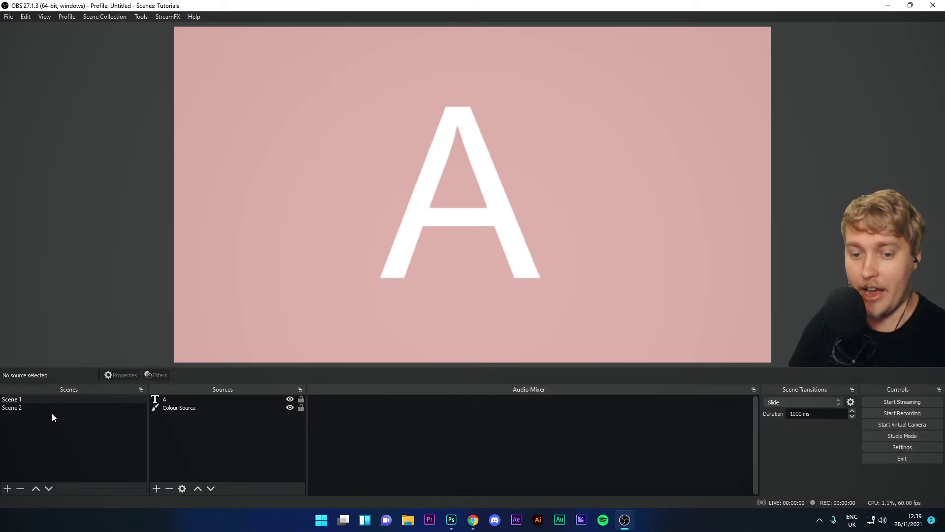
left_click(22, 408)
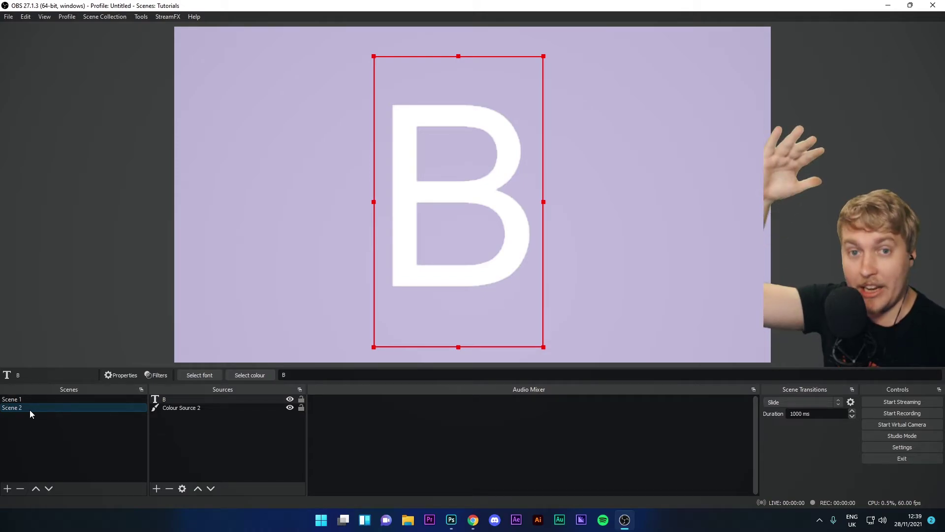
left_click(41, 400)
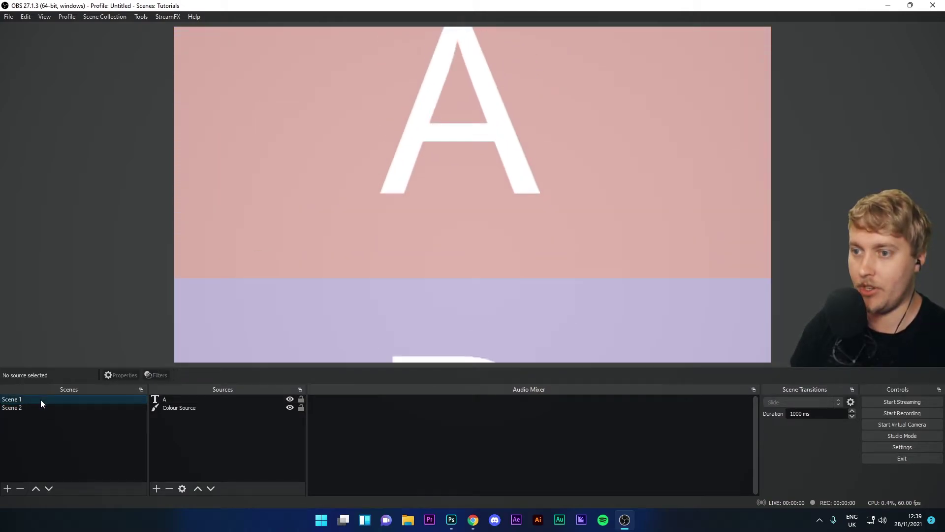
left_click(40, 407)
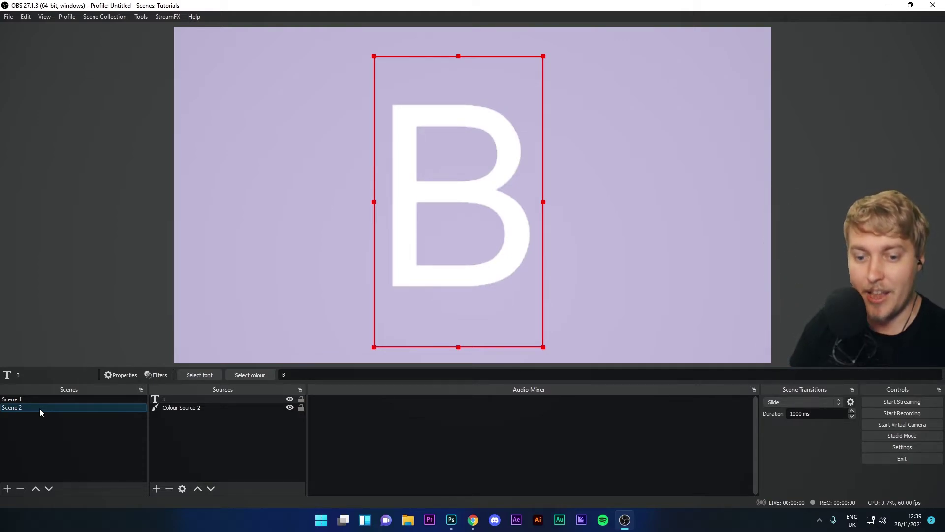
left_click(36, 399)
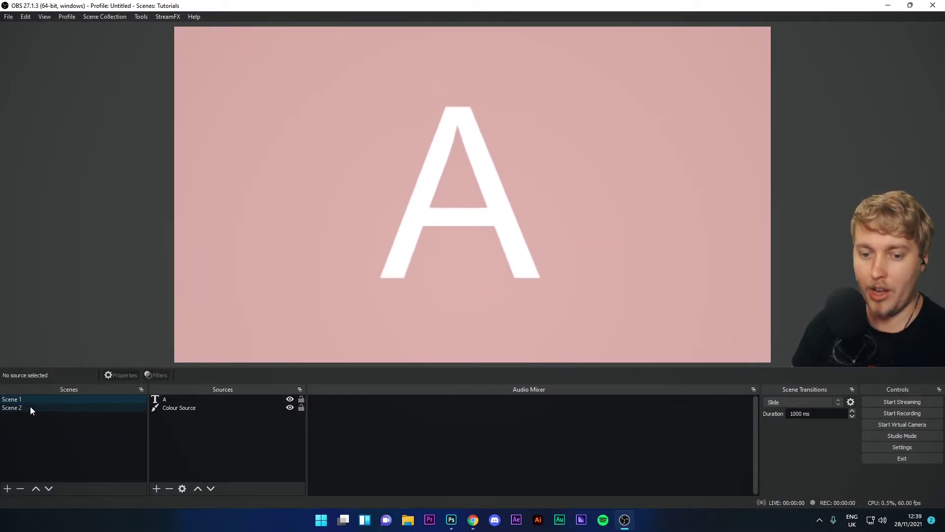
left_click(31, 408)
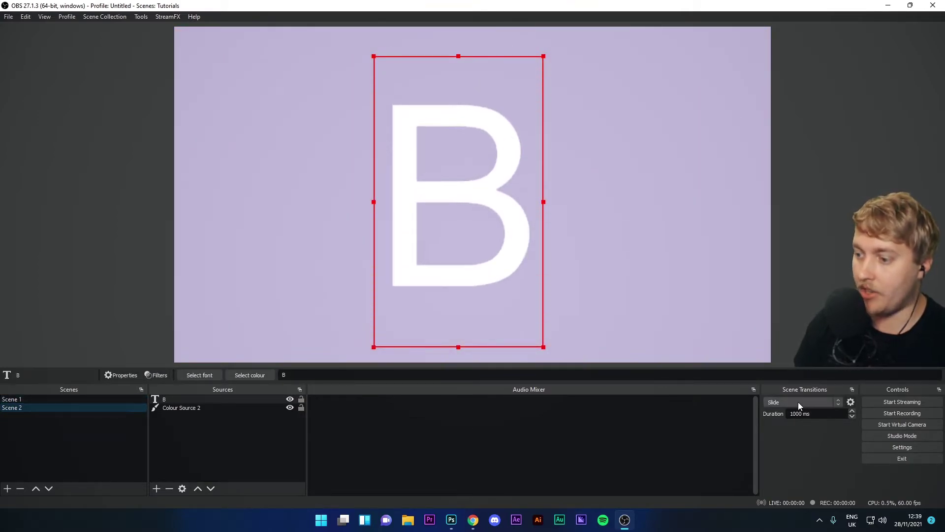
- Revert the transition to Swipe, return to Scene 1, and show the transitions list
left_click(798, 402)
left_click(780, 422)
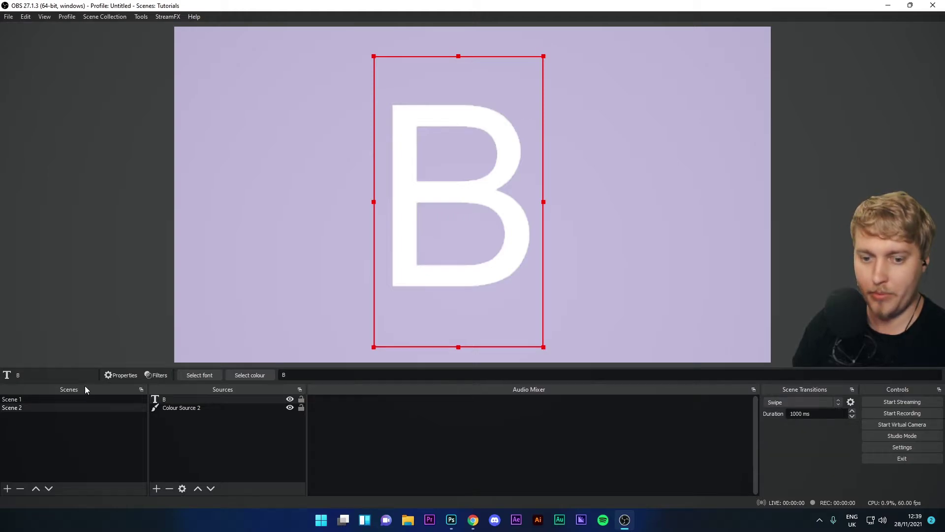
left_click(26, 398)
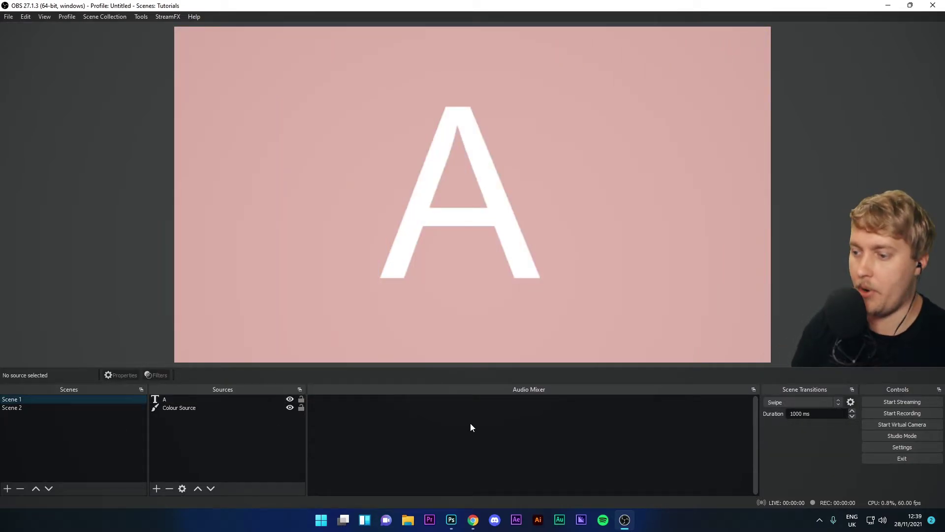
left_click(800, 402)
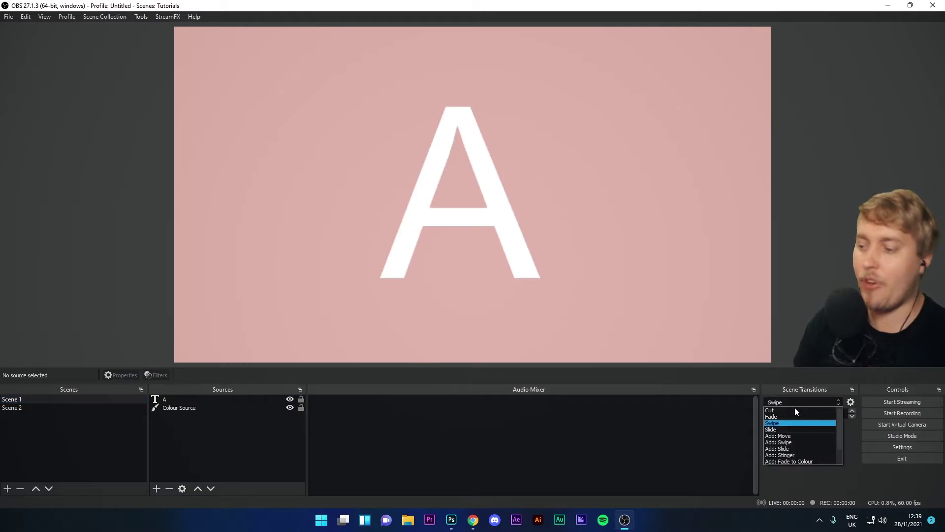
- Add a Fade to Colour transition and rename it Fade to Pink
left_click(788, 461)
left_click(400, 261)
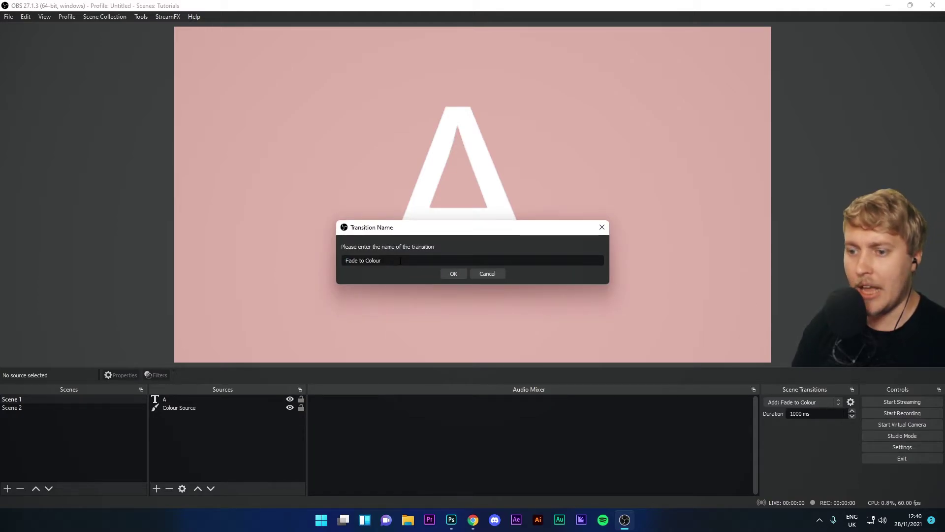
left_click_drag(364, 262, 367, 261)
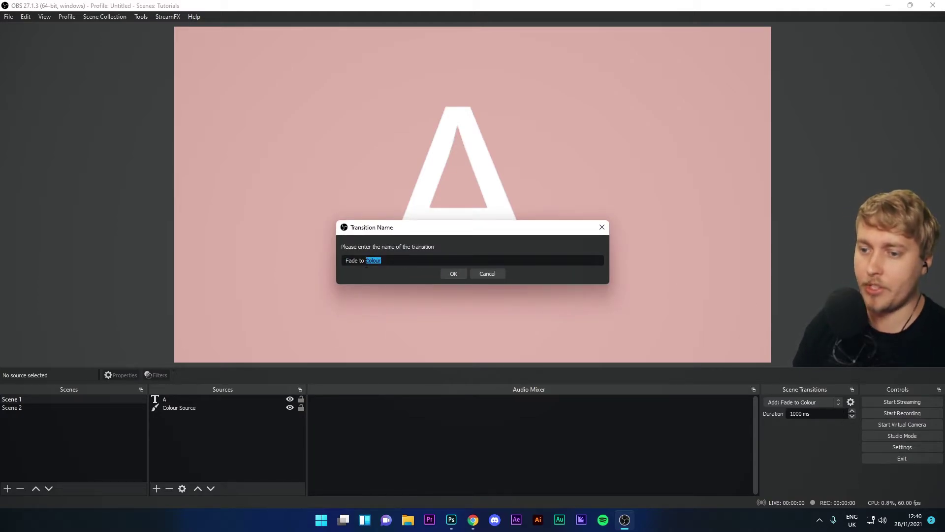
type("Pink")
left_click(453, 274)
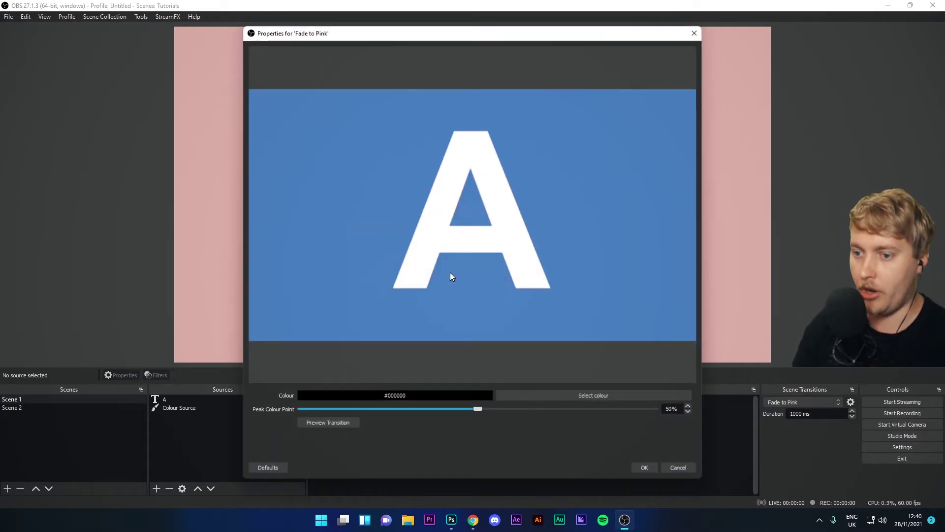
- Set the fade colour to pink and preview it, trying the peak colour point at 100% then near 50%
left_click(566, 397)
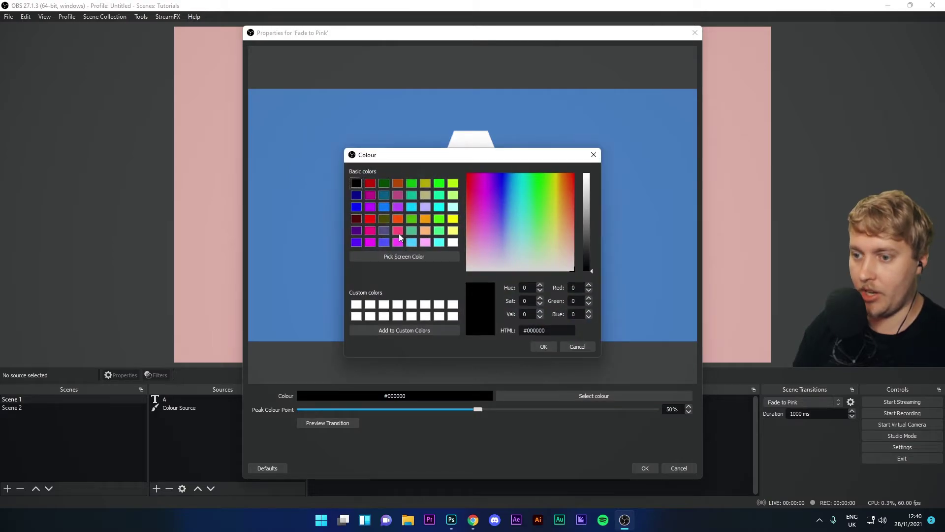
left_click(370, 231)
left_click(543, 347)
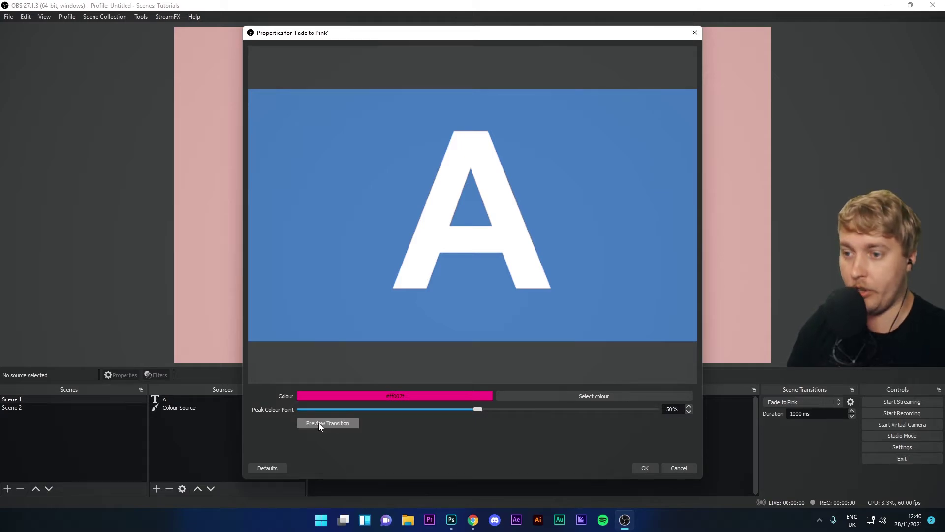
left_click(318, 423)
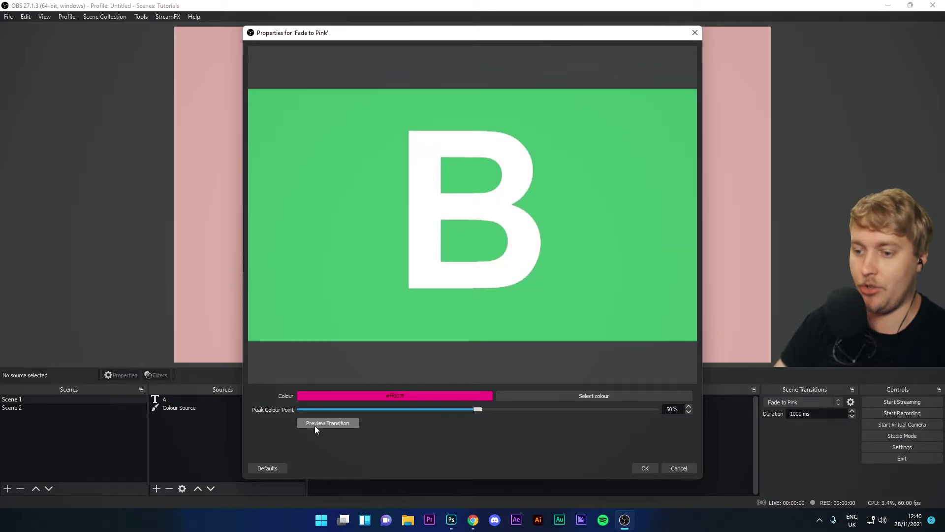
left_click_drag(477, 410, 658, 412)
left_click(313, 425)
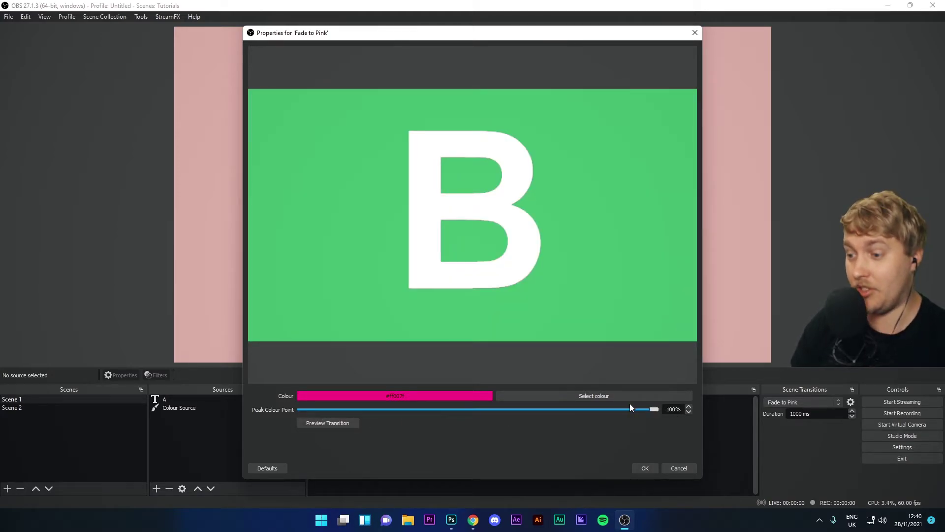
left_click_drag(651, 410, 492, 409)
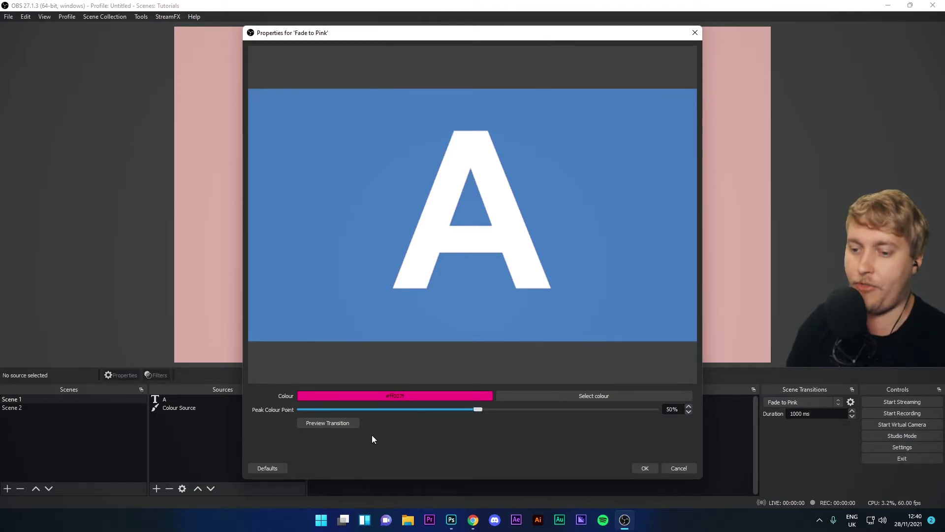
- Change the fade colour to green #00ff00
left_click(611, 396)
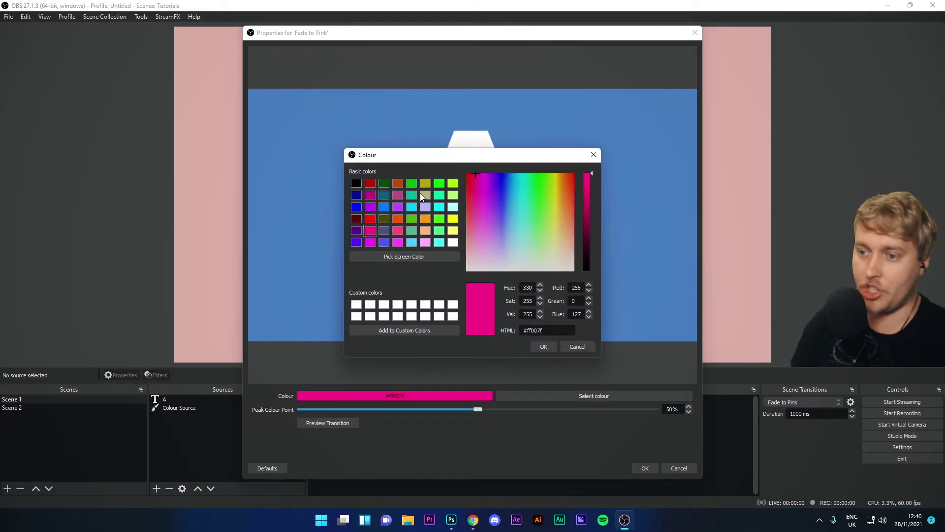
left_click(439, 183)
left_click(544, 346)
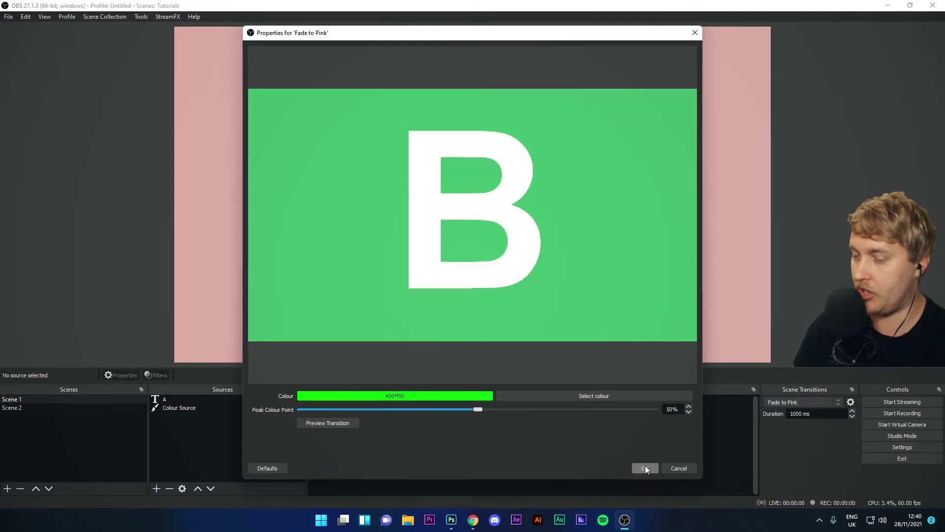
- Save the Fade to Pink settings and test it switching to Scene 2 and back
left_click(648, 472)
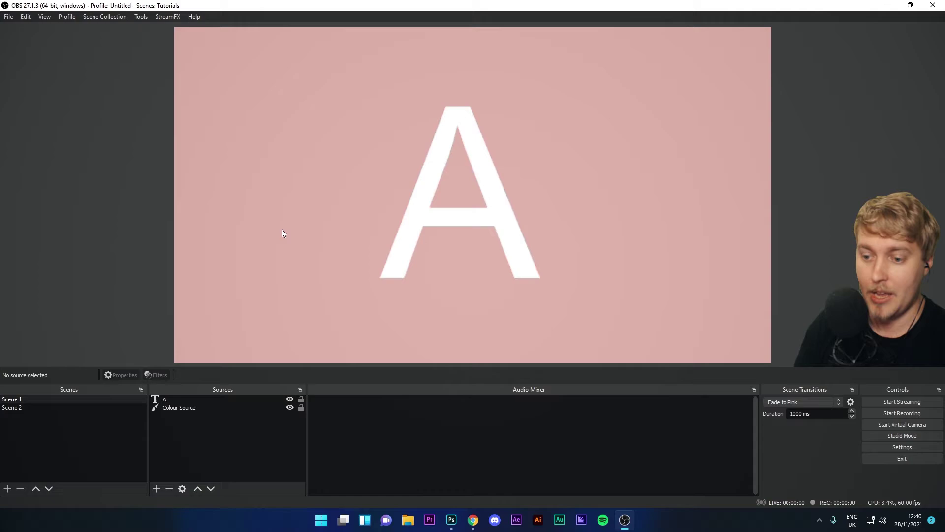
left_click(20, 408)
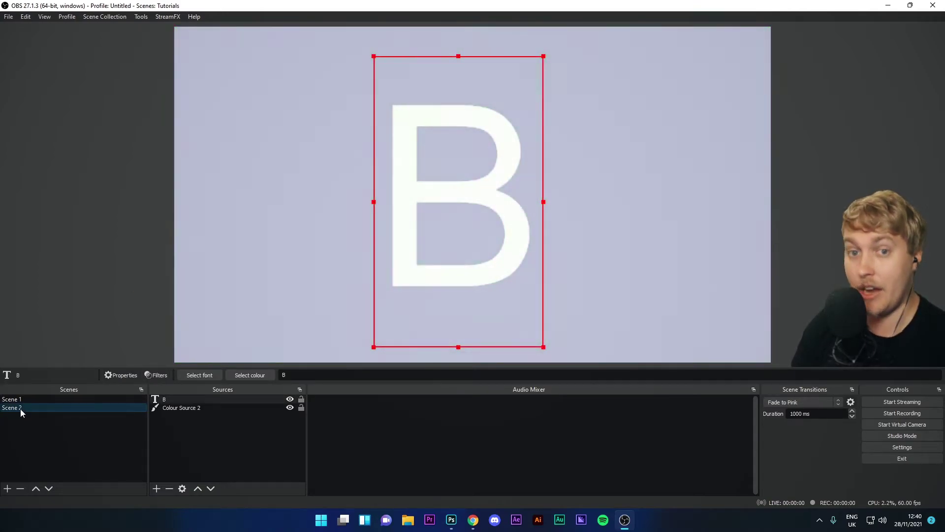
left_click(25, 401)
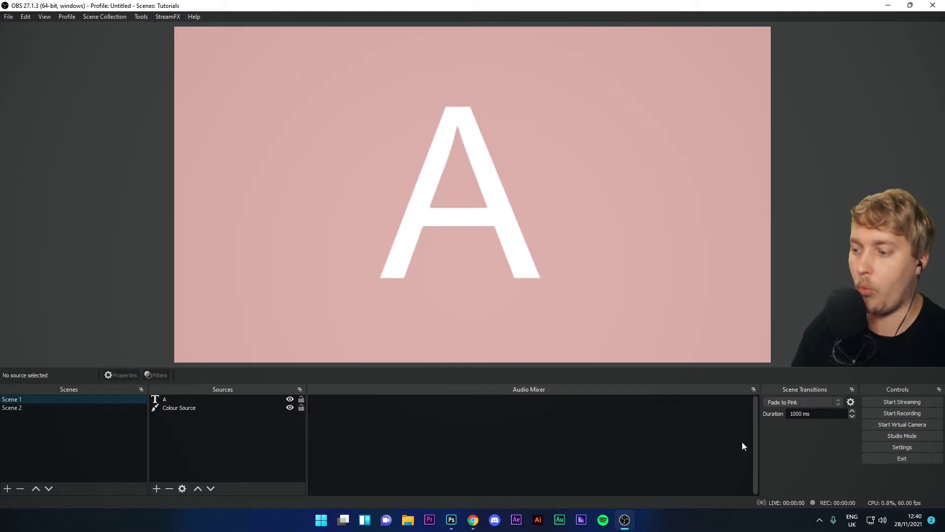
- Change the Fade to Pink colour to black in its properties and fade to Scene 2
left_click(851, 402)
left_click(873, 436)
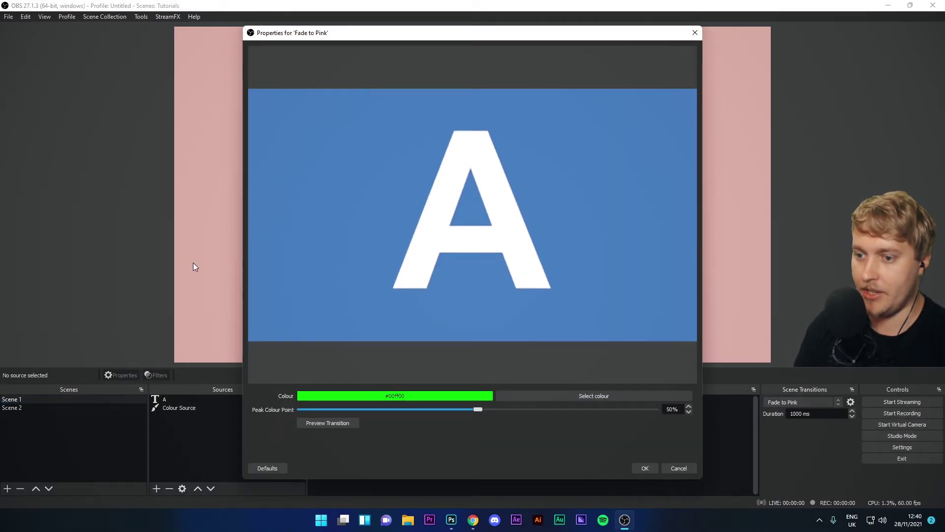
left_click(535, 397)
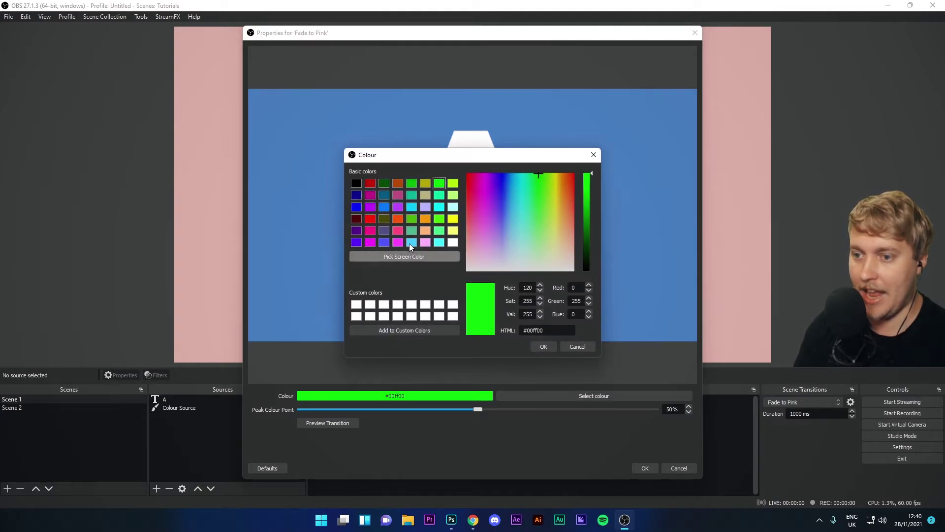
left_click(356, 183)
left_click(540, 347)
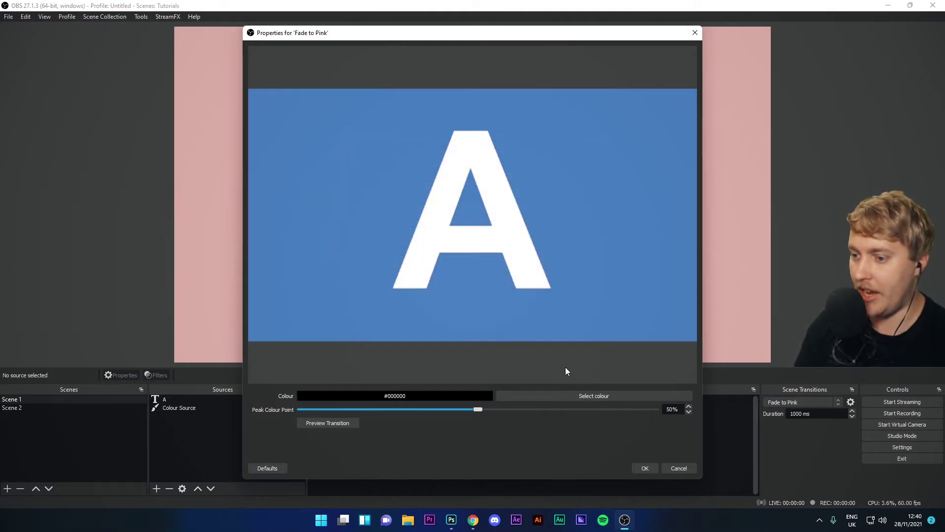
left_click(646, 467)
left_click(29, 410)
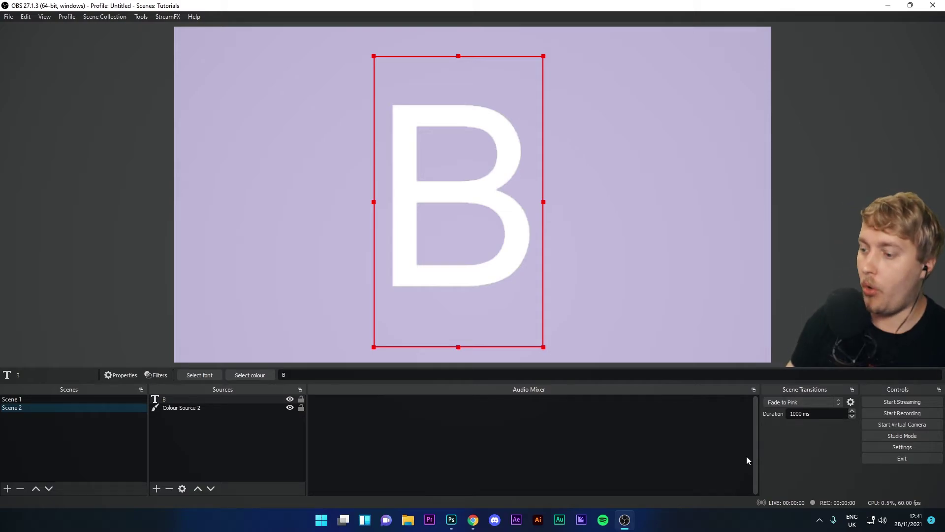
- Add a Stinger transition named Stinger using the video Arsenal Stinger 1.webm
left_click(825, 402)
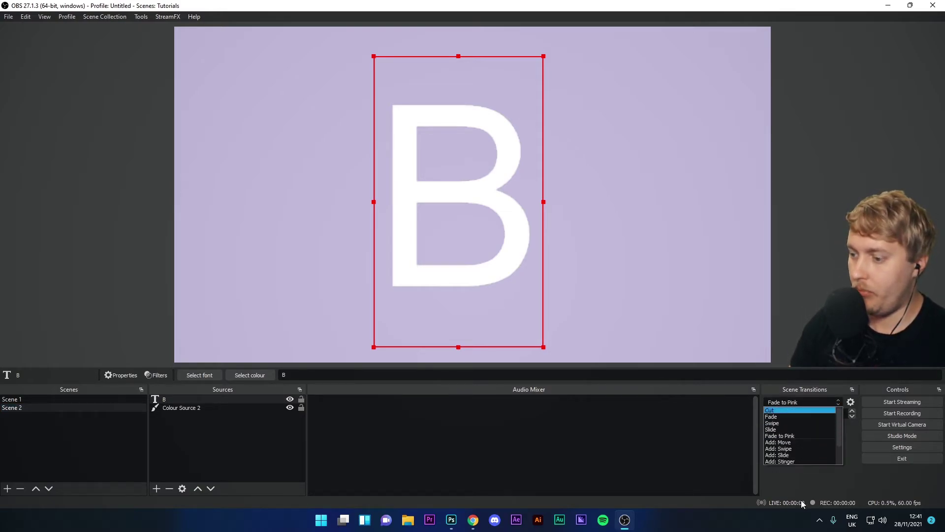
left_click(795, 462)
left_click(449, 274)
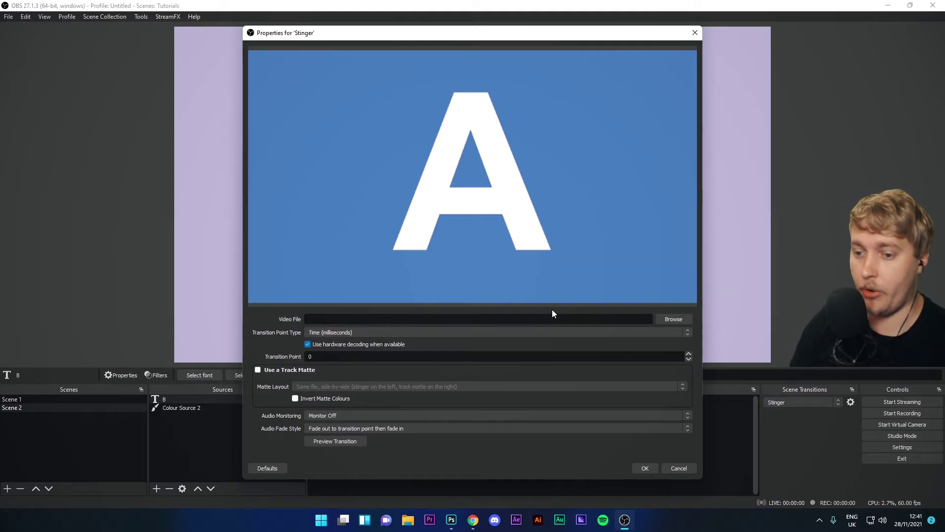
left_click(672, 319)
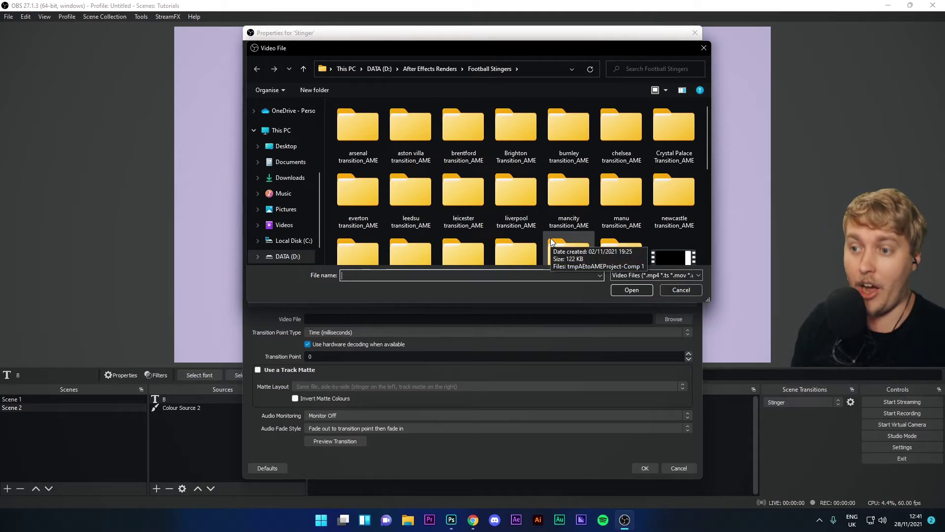
left_click_drag(707, 147, 702, 184)
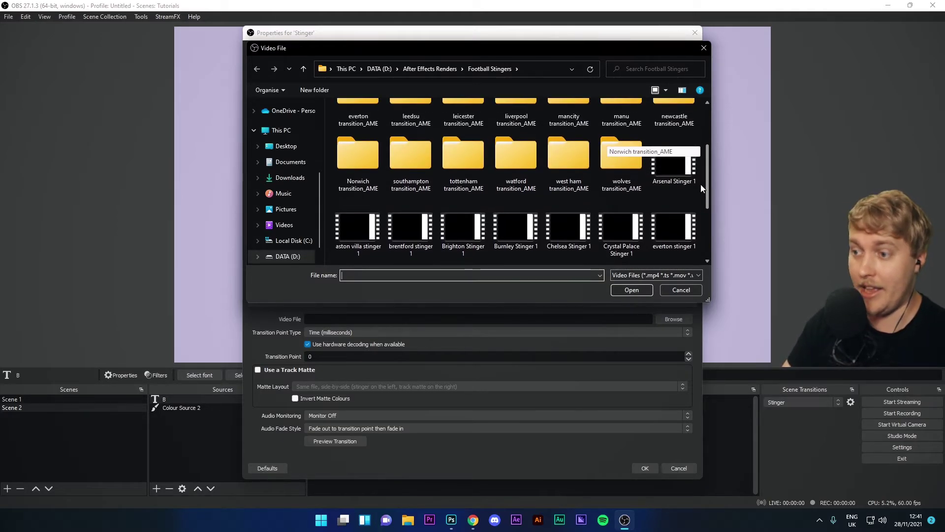
left_click(674, 178)
double_click(674, 177)
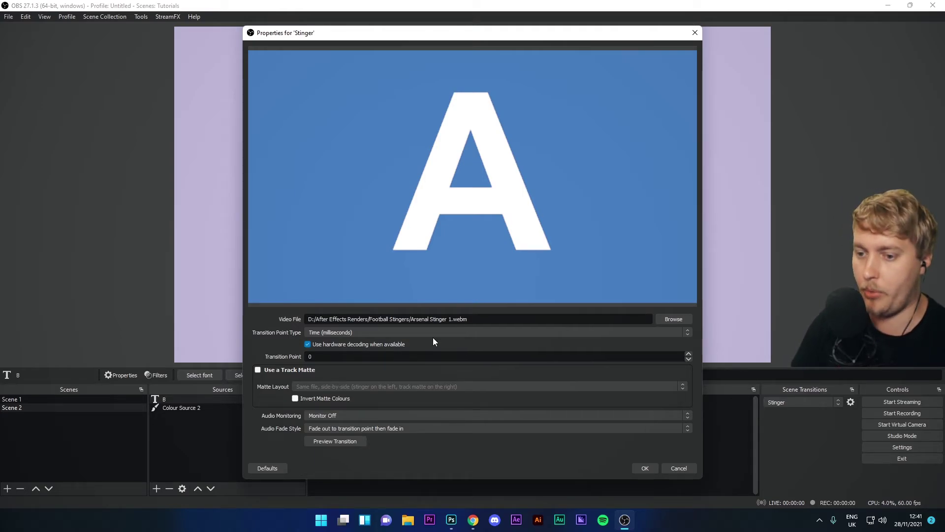
- Set the stinger transition point to 1200 ms and save the settings
double_click(330, 356)
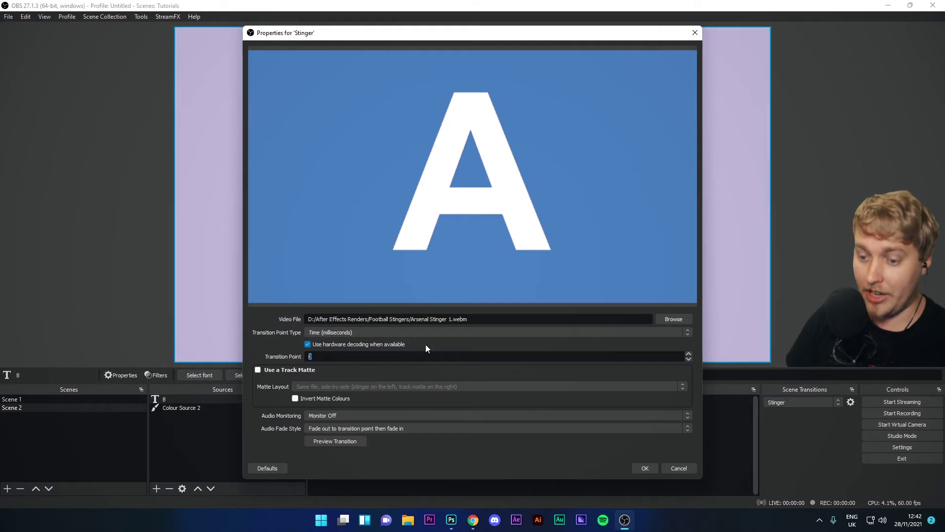
type("1200")
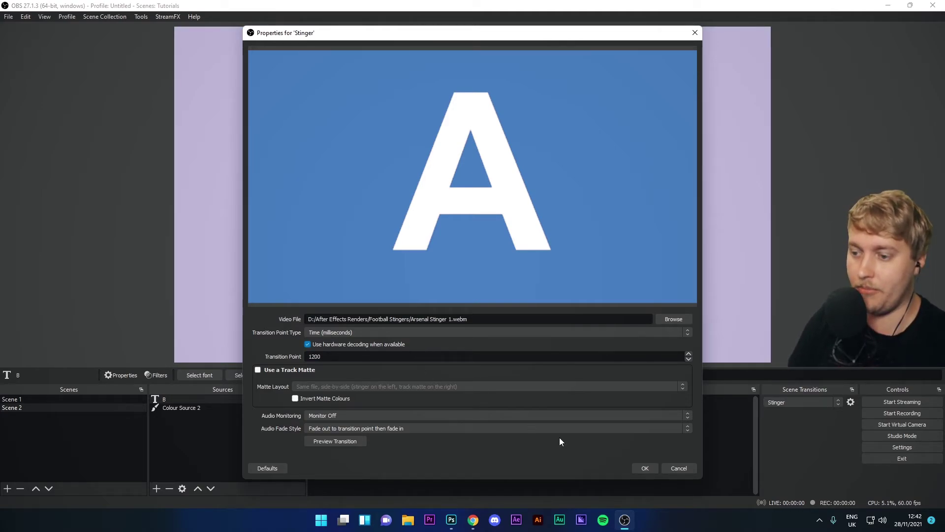
left_click(648, 466)
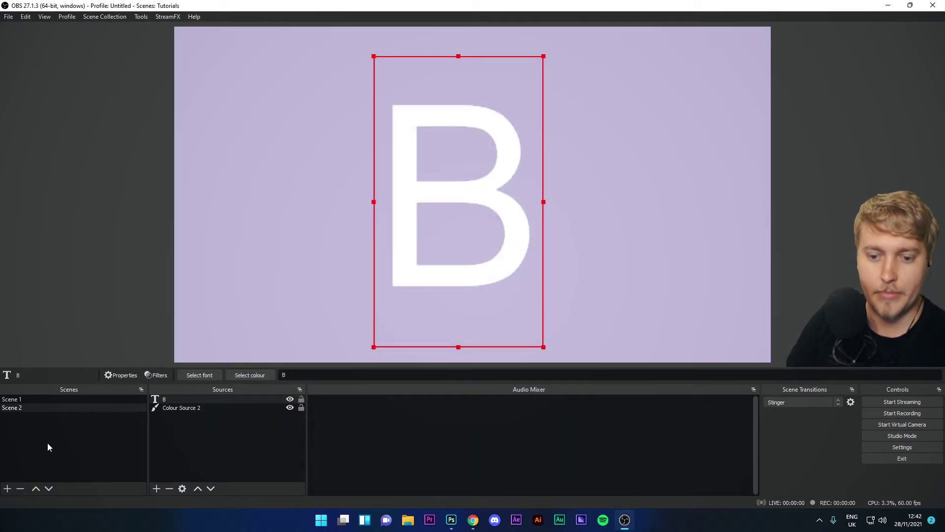
- Play the Arsenal stinger going from Scene 1 to Scene 2 and back to Scene 1
left_click(30, 400)
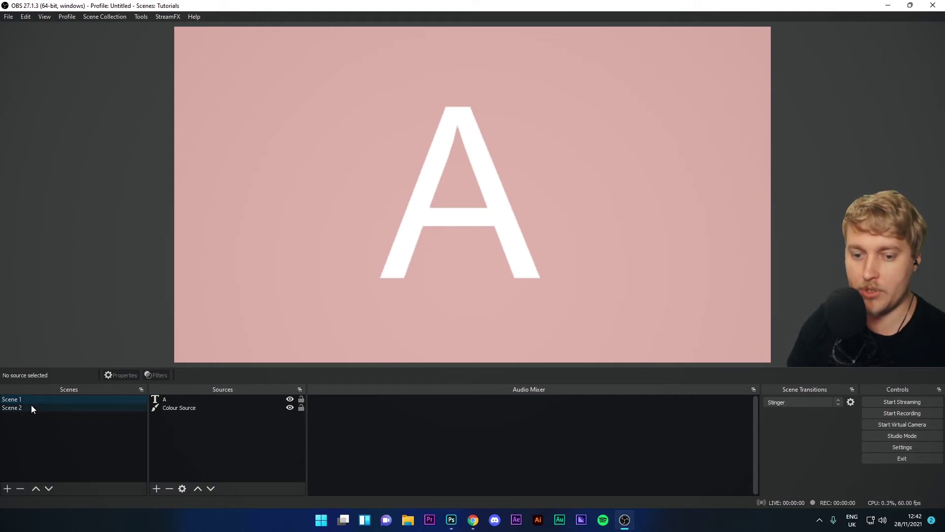
left_click(31, 405)
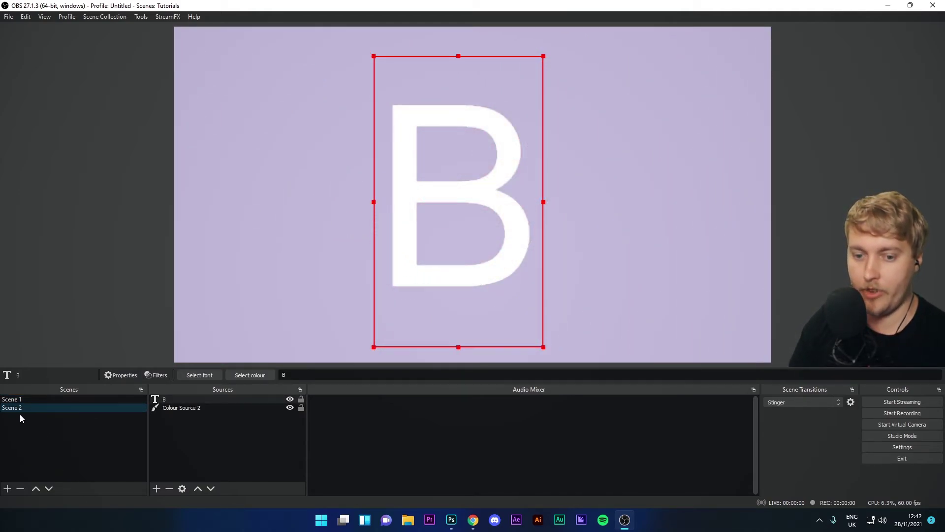
left_click(22, 400)
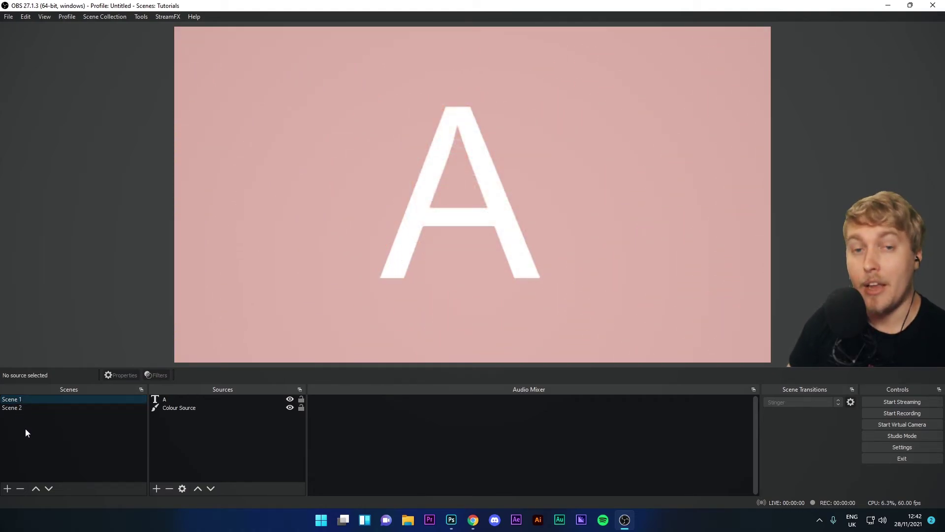
- Set the Stinger transition point to 0 ms, then test it from Scene 1 to Scene 2 and back
left_click(850, 402)
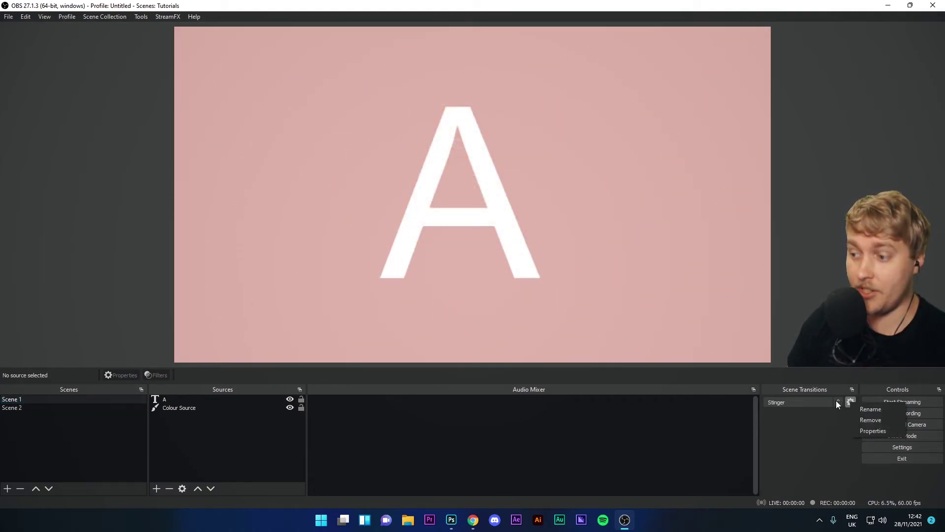
left_click(874, 431)
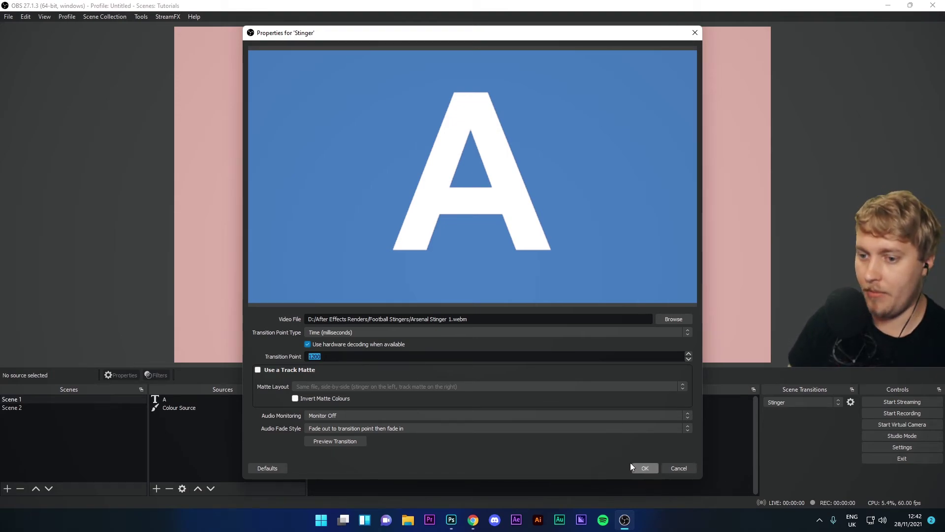
type("0")
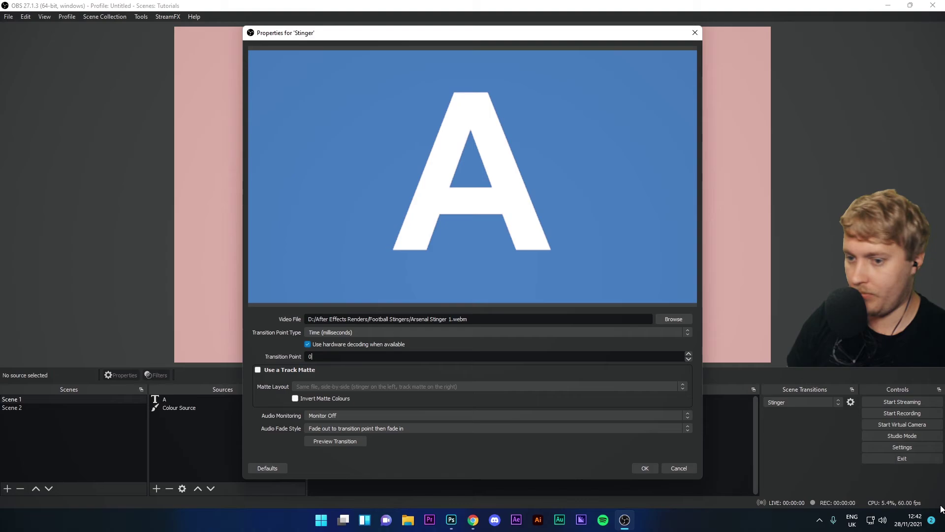
left_click(646, 467)
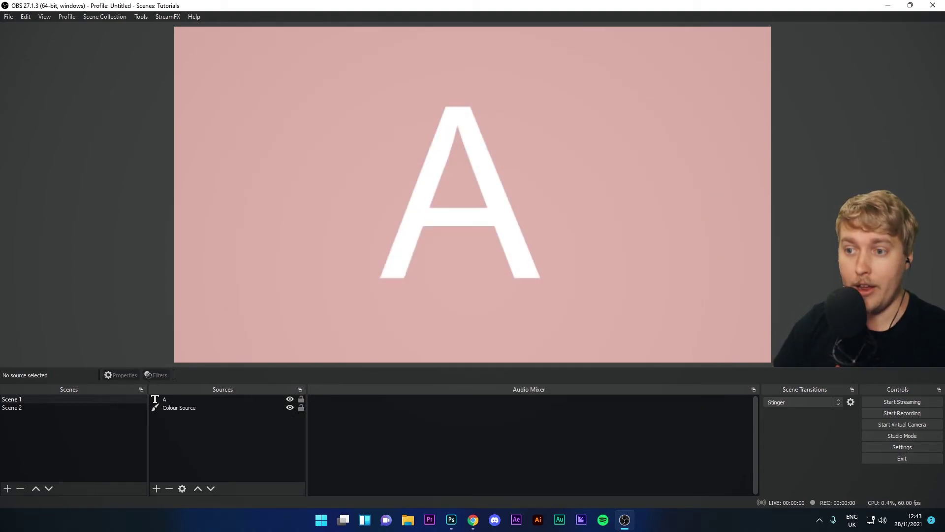
left_click(14, 408)
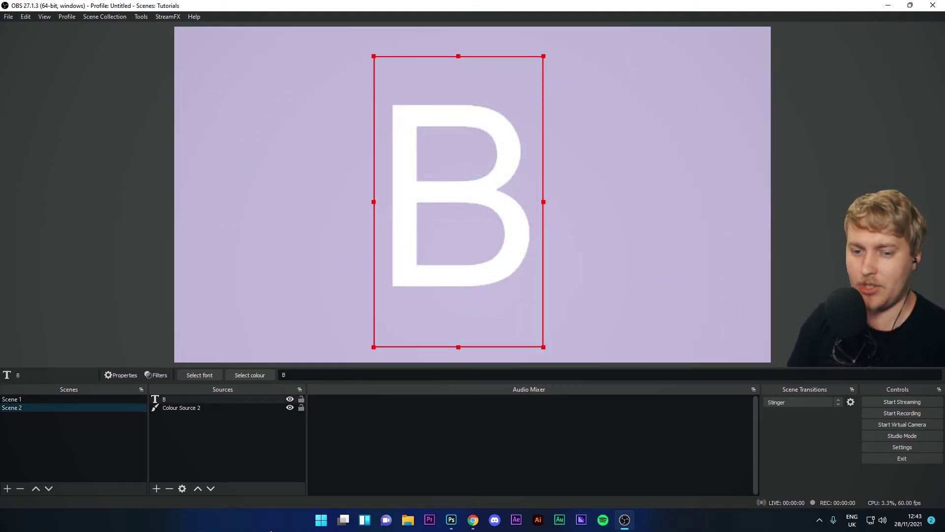
left_click(31, 400)
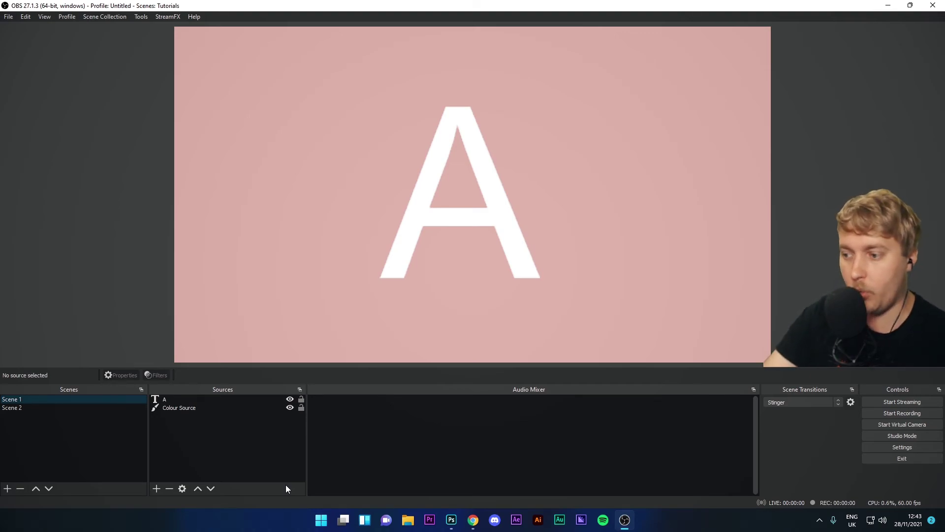
- Change the Stinger transition point back to 1200 ms, leaving audio monitoring on Monitor Off
left_click(850, 402)
left_click(875, 430)
double_click(310, 356)
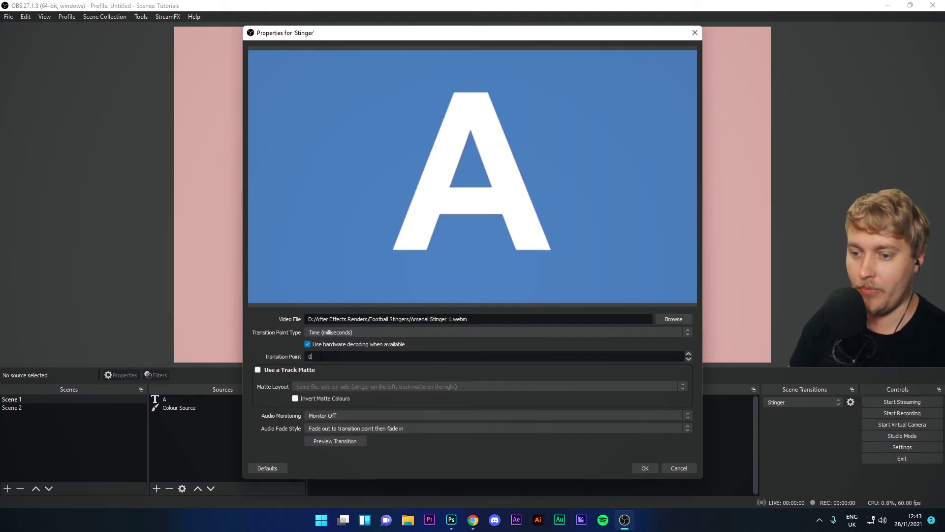
type("1200")
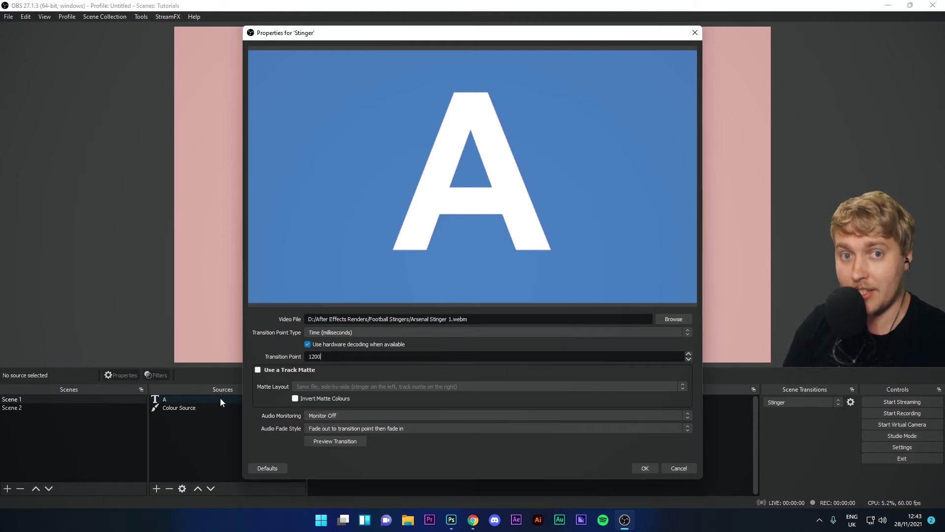
left_click(335, 416)
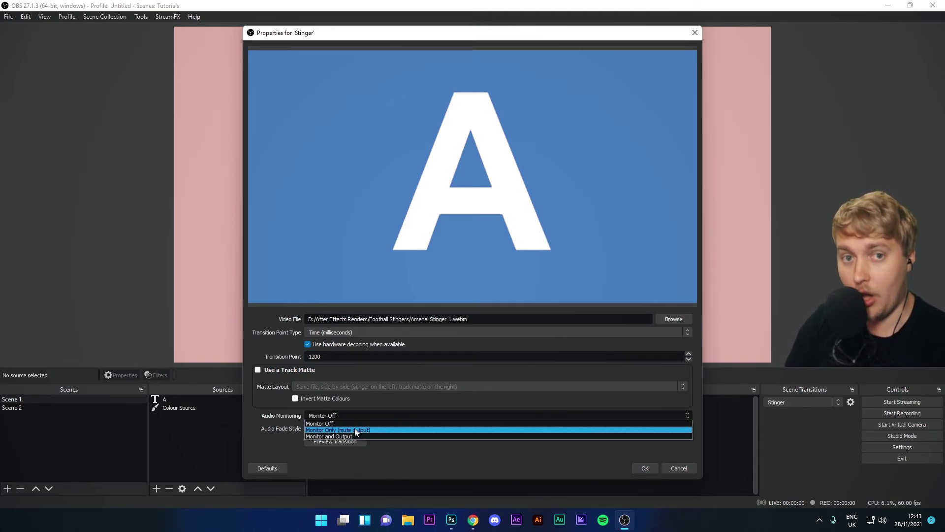
left_click(457, 468)
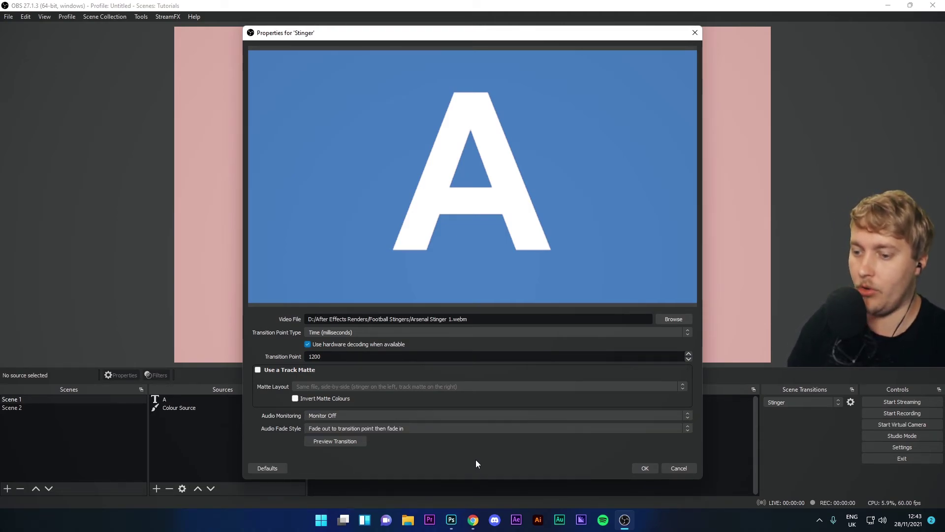
- Save the 1200 ms Stinger settings and cut to Scene 2 through the stinger
left_click(647, 467)
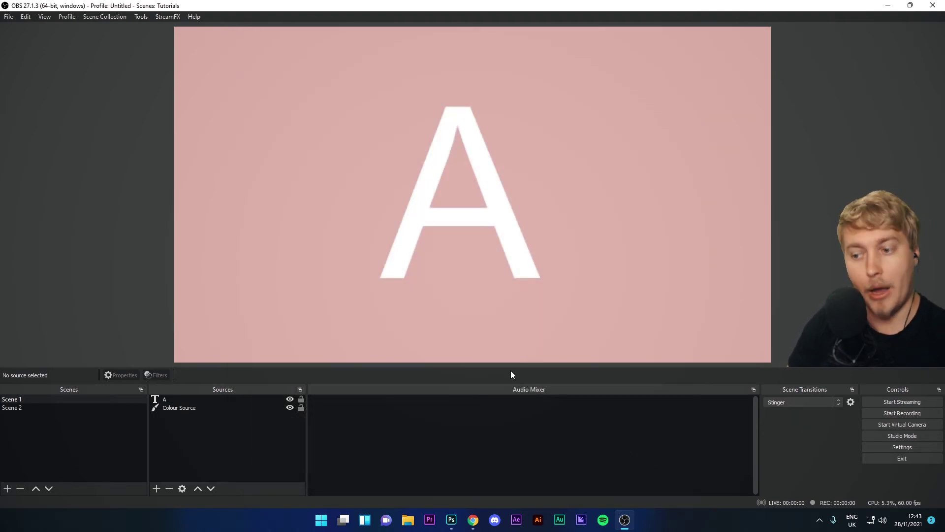
left_click(42, 406)
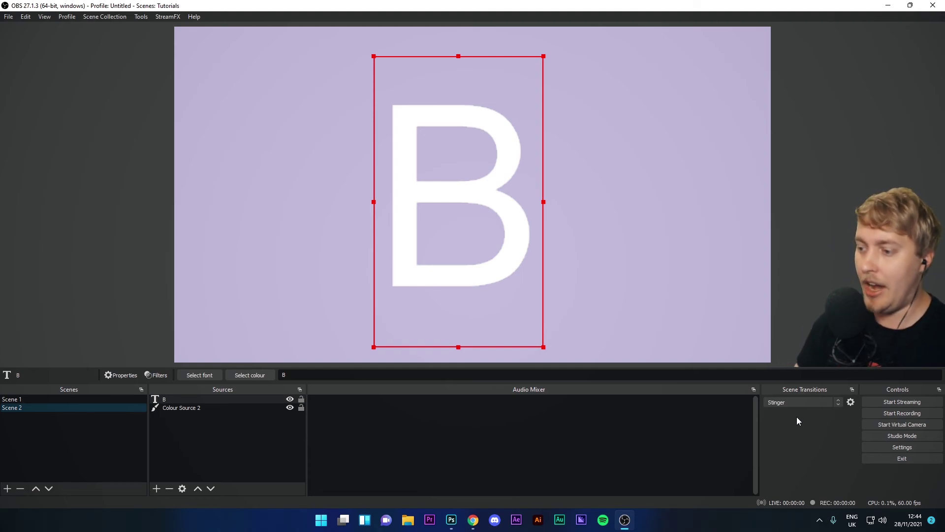
- Replace the Stinger's Arsenal video file with ManU Stinger 1.webm and save the settings
left_click(850, 403)
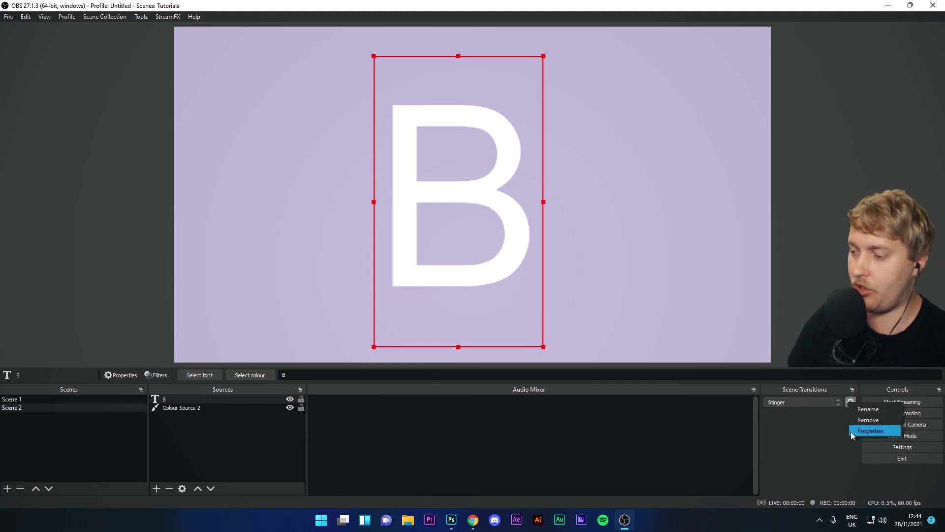
left_click(795, 402)
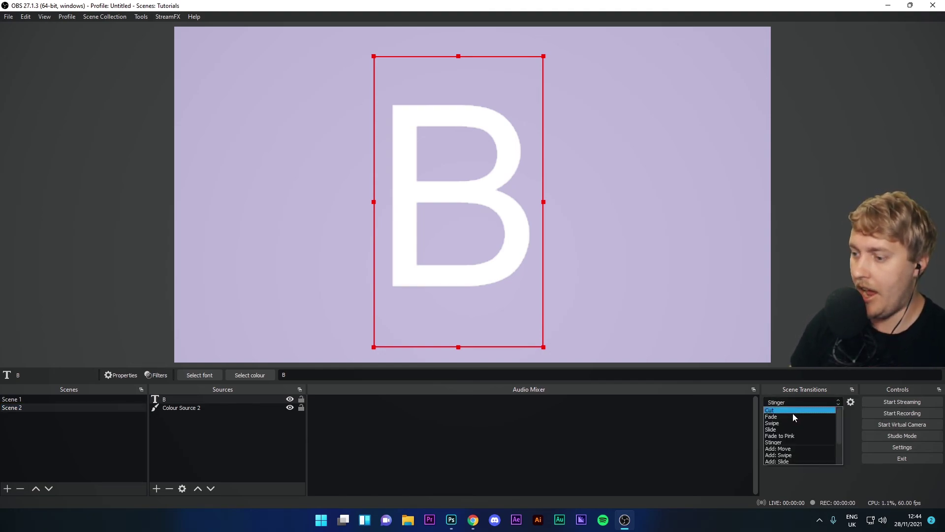
left_click(853, 404)
left_click(851, 403)
left_click(872, 431)
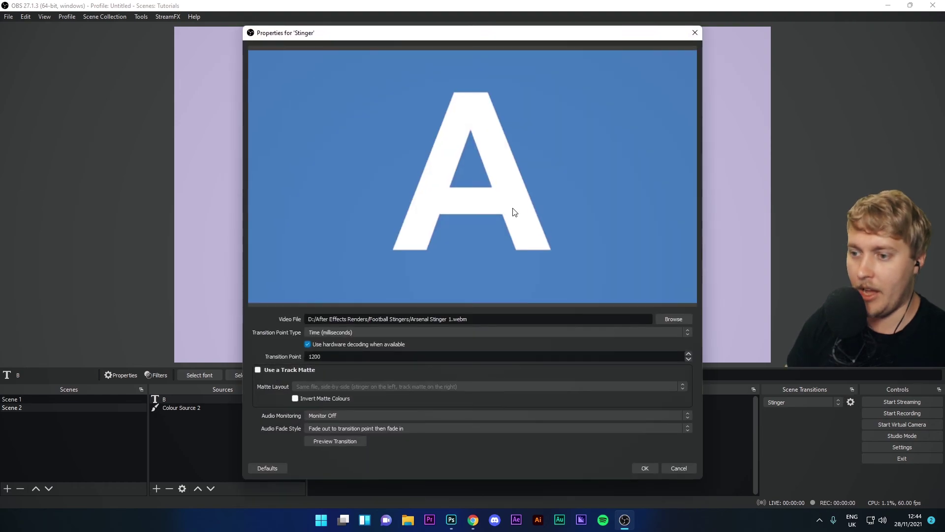
left_click(673, 319)
scroll(577, 205, "down", 5)
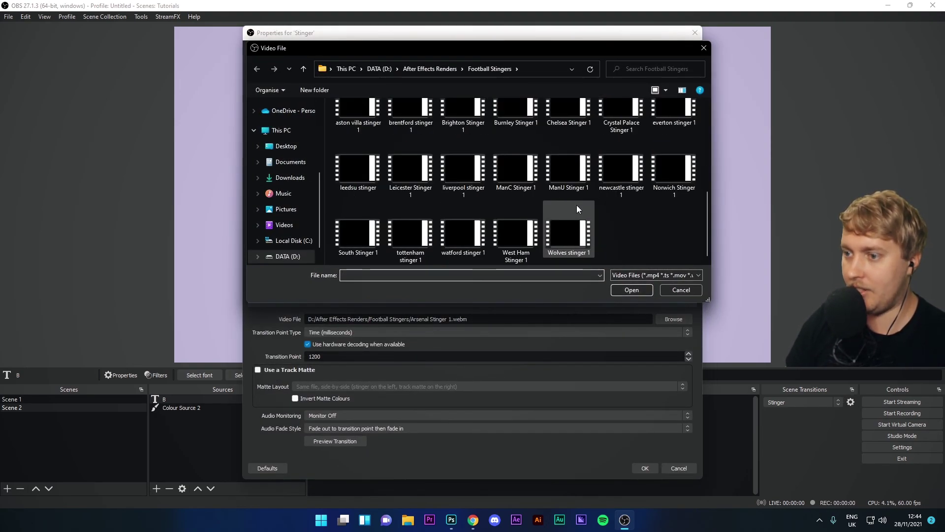
double_click(565, 175)
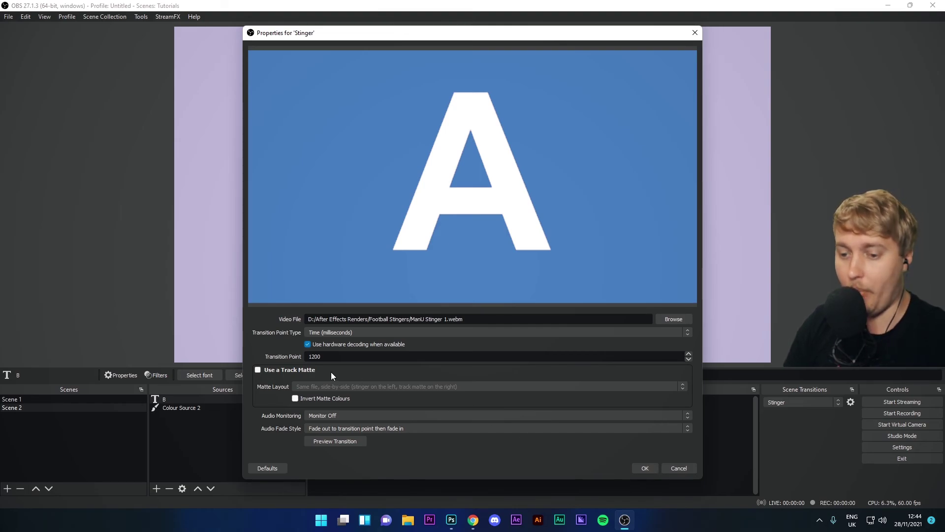
left_click(645, 468)
- Switch back to Scene 1 to watch the ManU Stinger 1 transition play
left_click(17, 402)
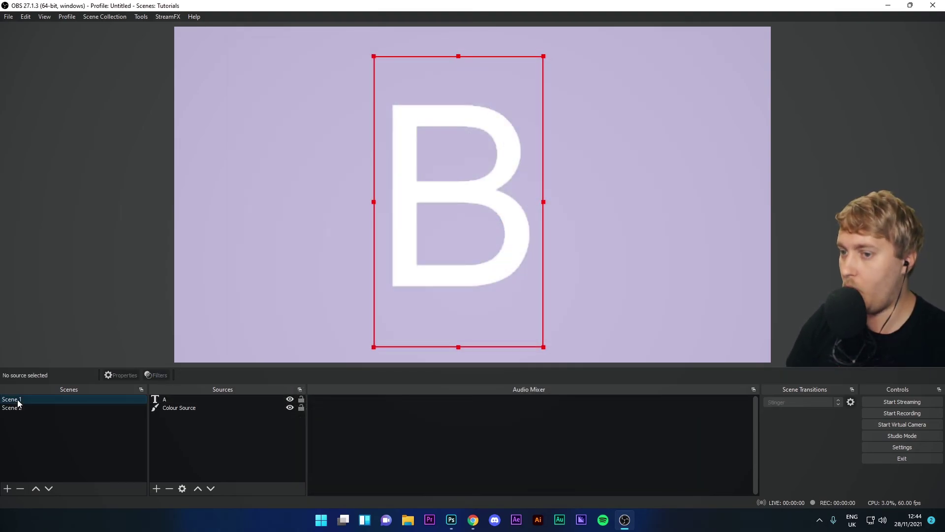